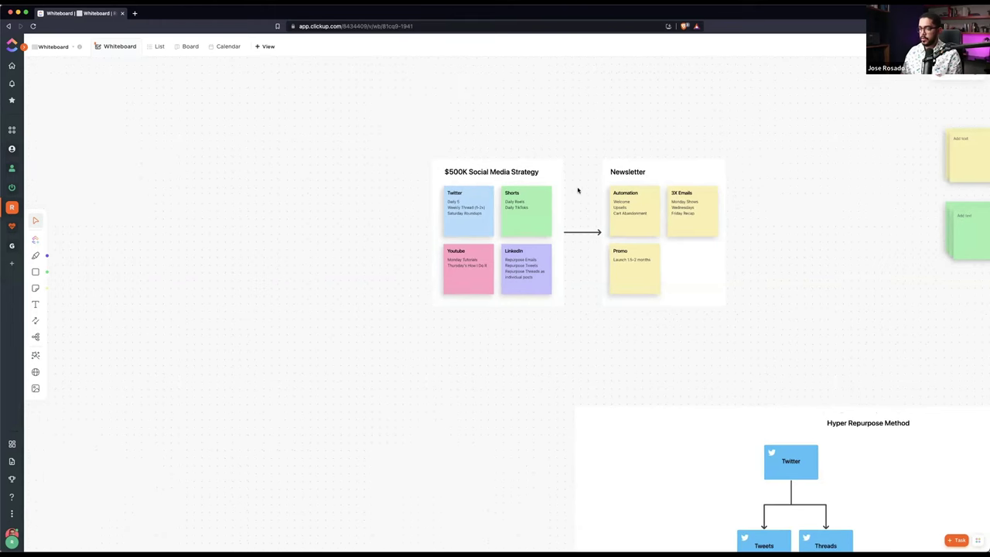
Step: Zoom the whiteboard in on the $500K Social Media Strategy and Newsletter frames
scroll(610, 150, up, 5)
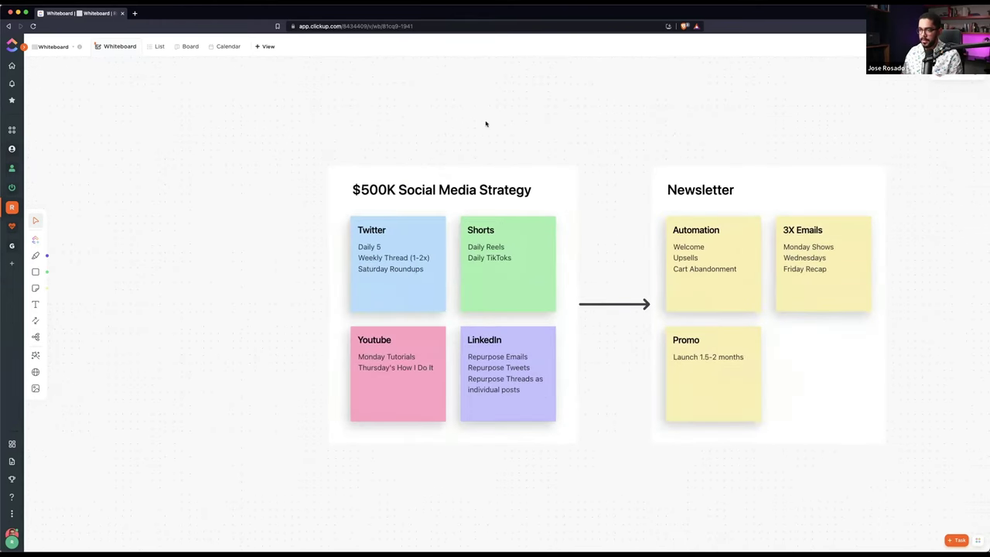
scroll(601, 237, down, 2)
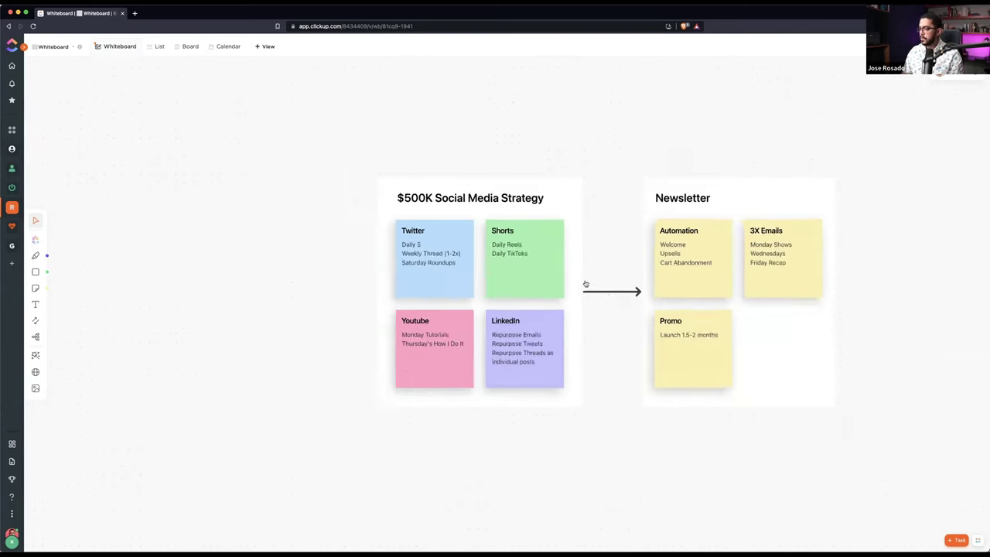
scroll(612, 210, up, 4)
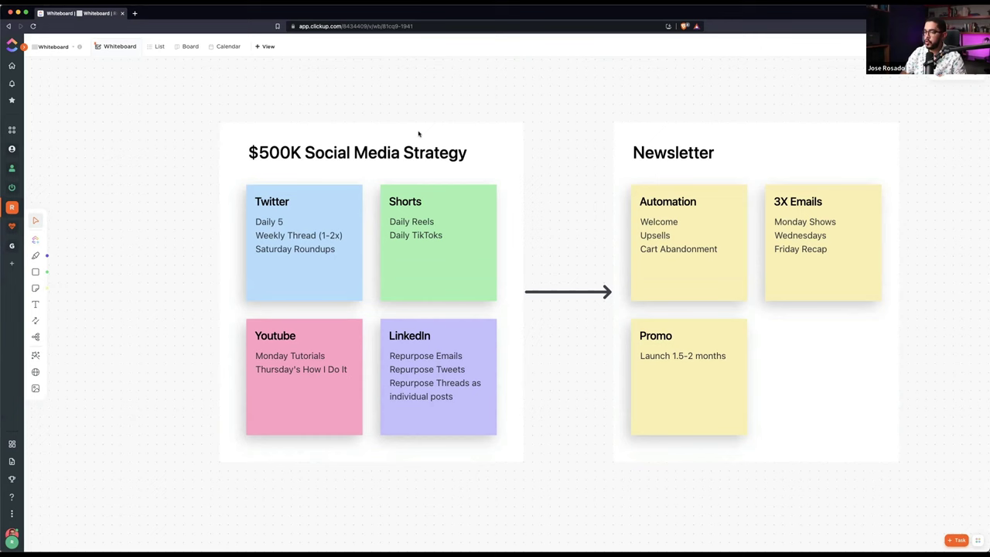
scroll(418, 134, up, 2)
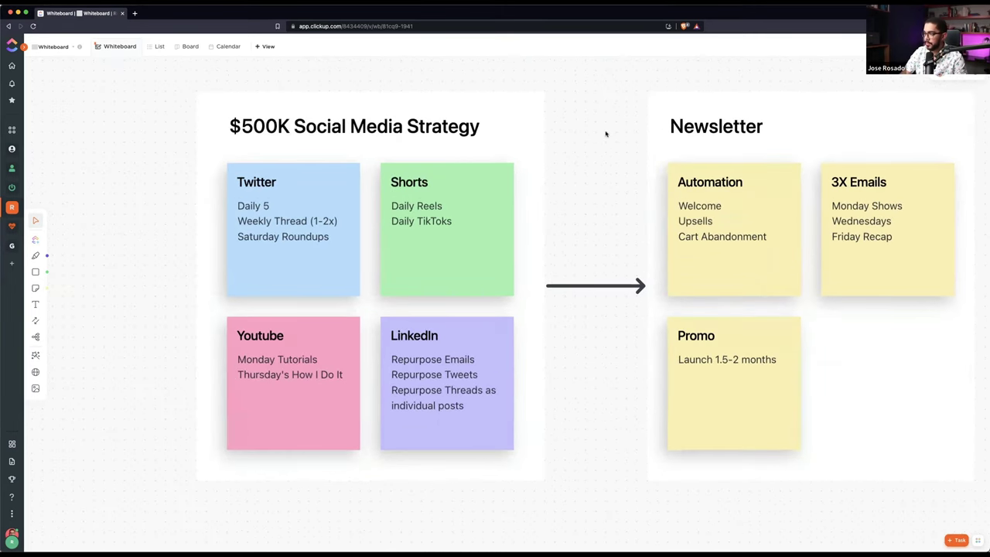
scroll(596, 133, down, 2)
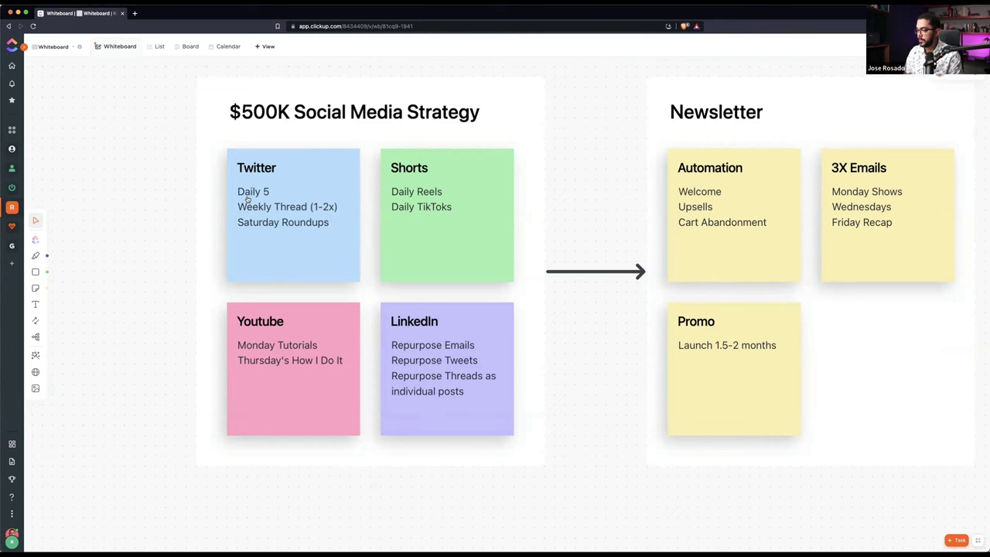
key(super+t)
text(app.convertkit.com)
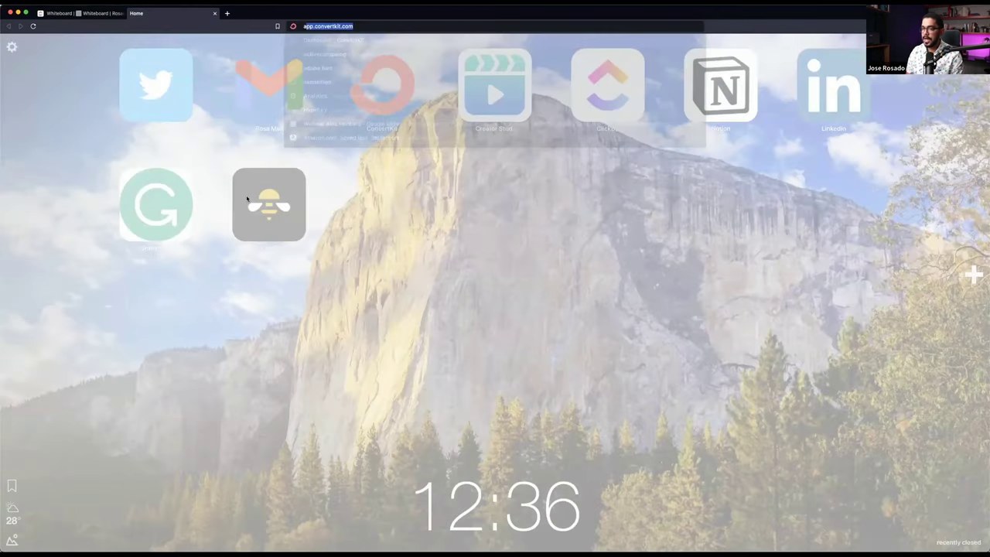
key(Down)
key(Down)
key(Down)
key(Down)
key(Return)
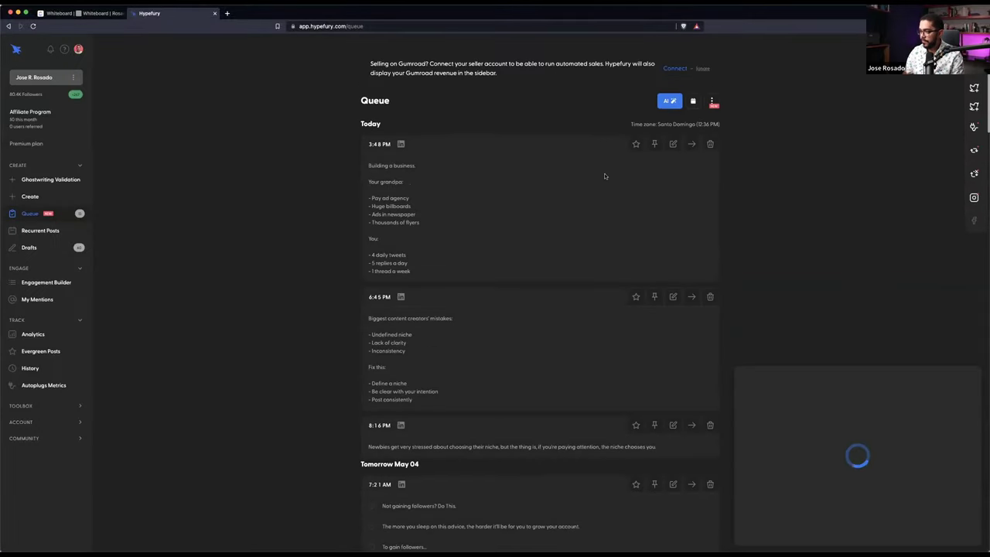
key(super+t)
text(rosa.do/hypefury)
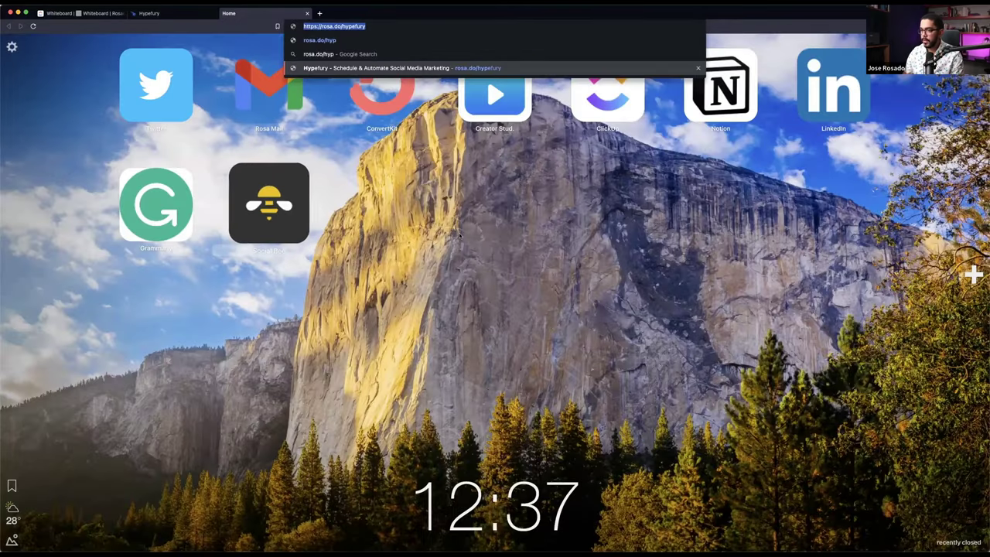
key(Return)
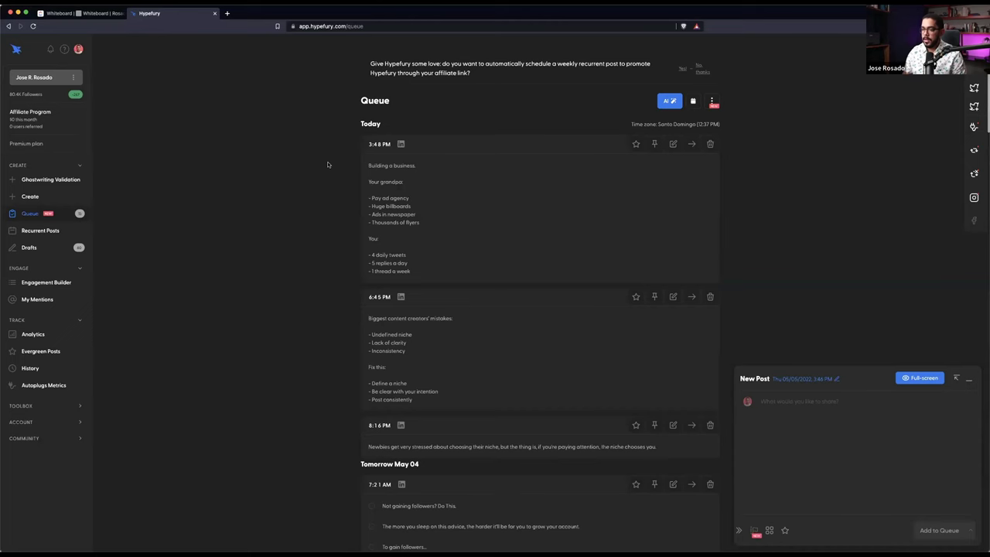
scroll(313, 162, down, 2)
key(super+equal)
key(super+equal)
key(super+equal)
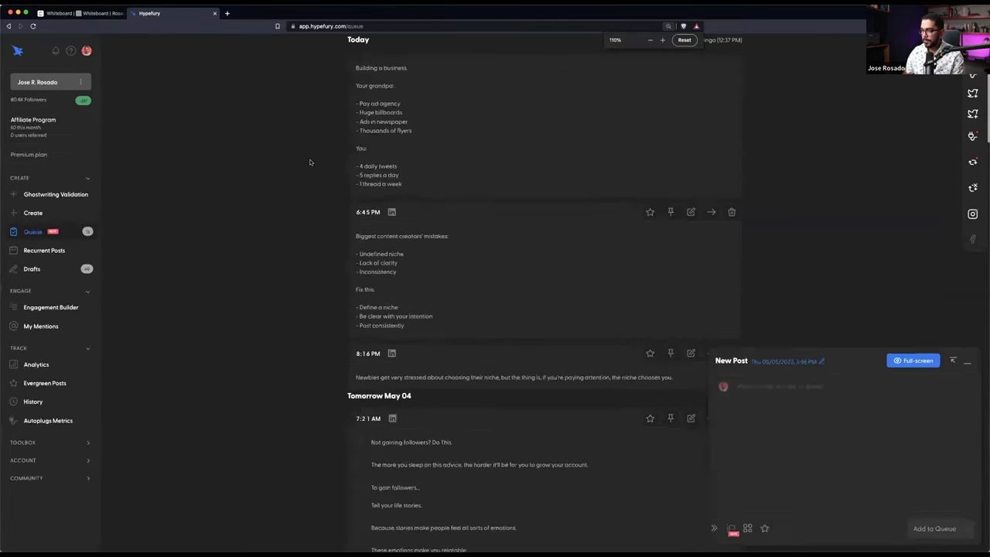
scroll(608, 194, up, 3)
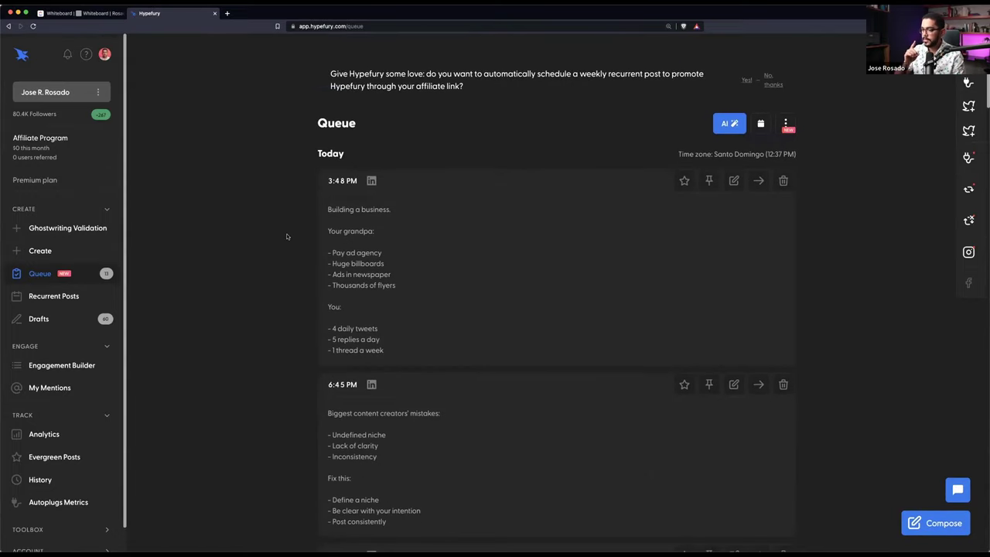
click(734, 180)
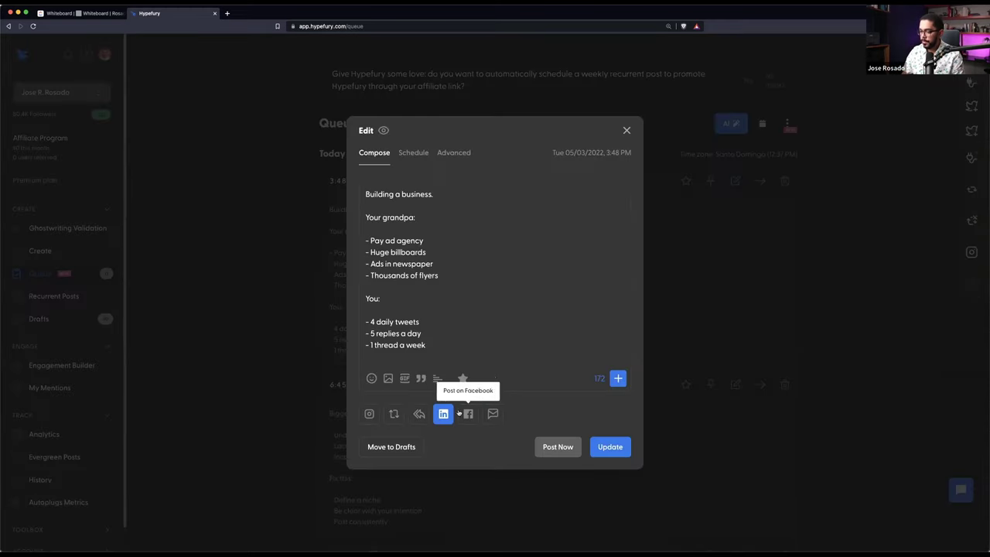
click(300, 235)
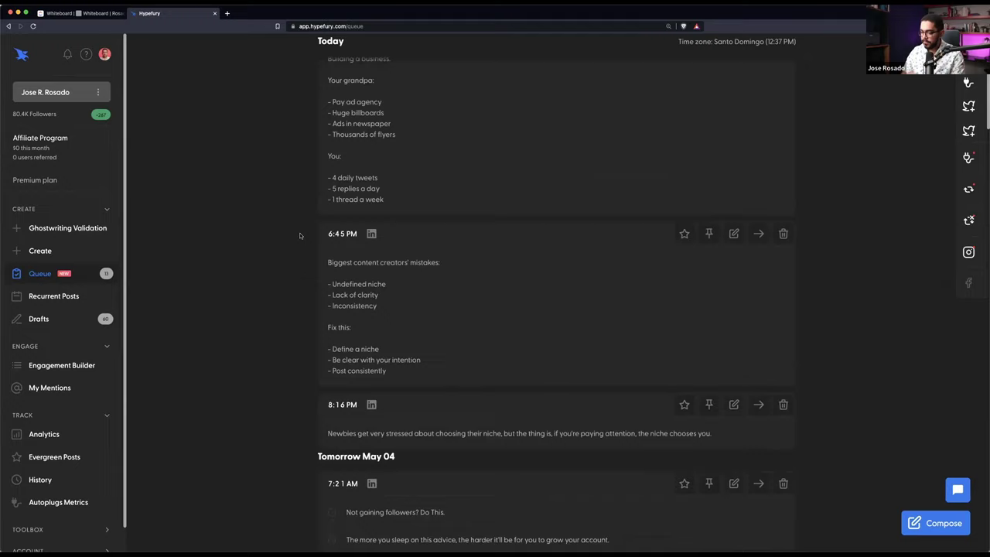
scroll(300, 235, down, 10)
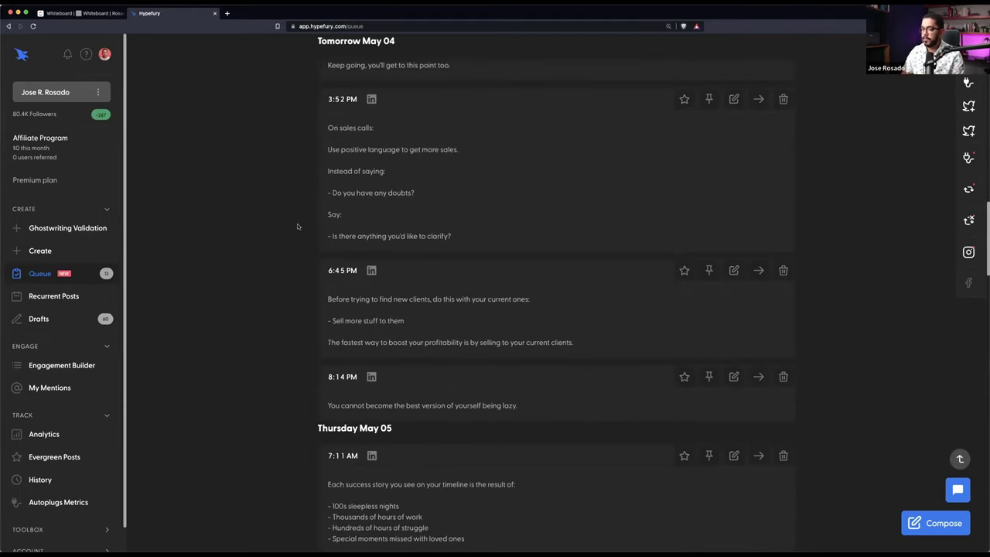
key(super+w)
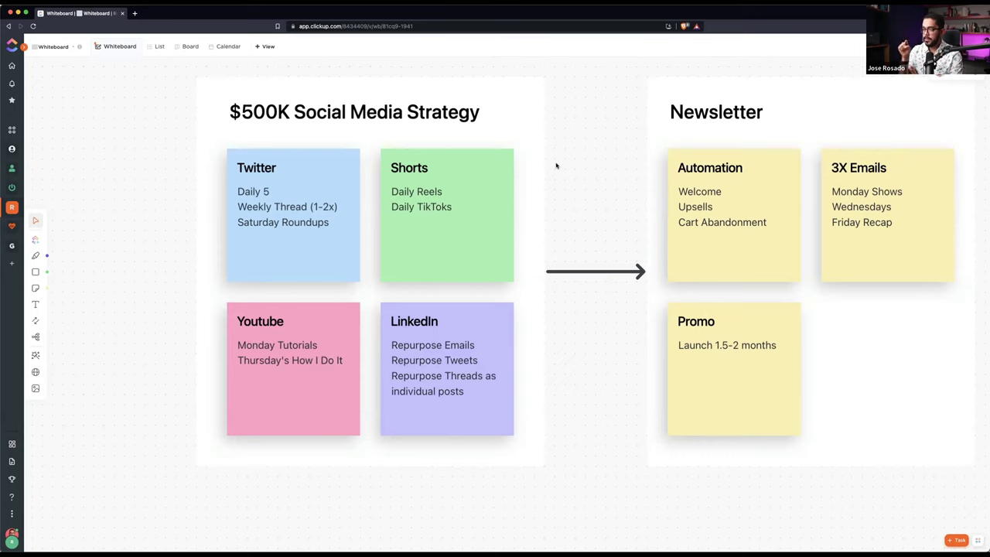
scroll(166, 225, down, 3)
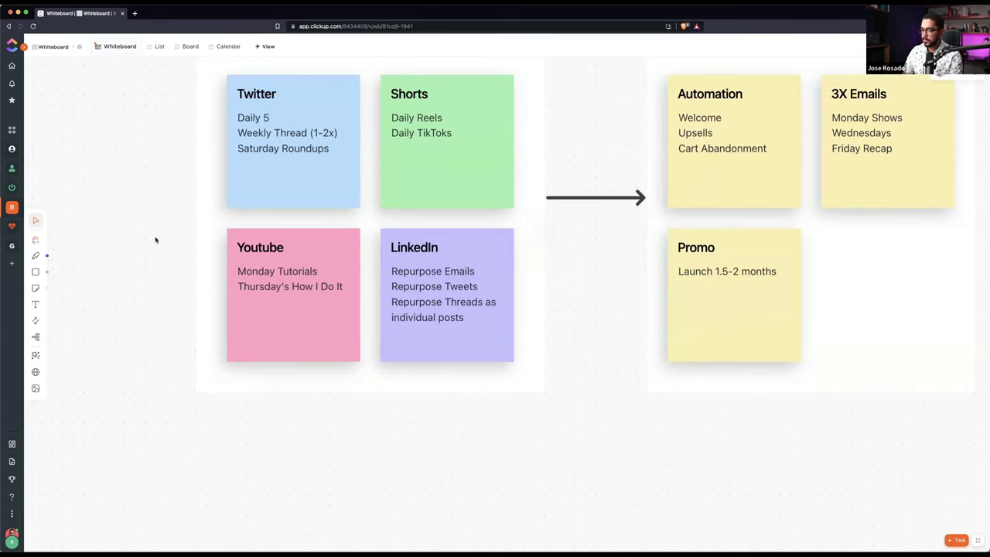
scroll(155, 240, up, 3)
scroll(155, 242, down, 1)
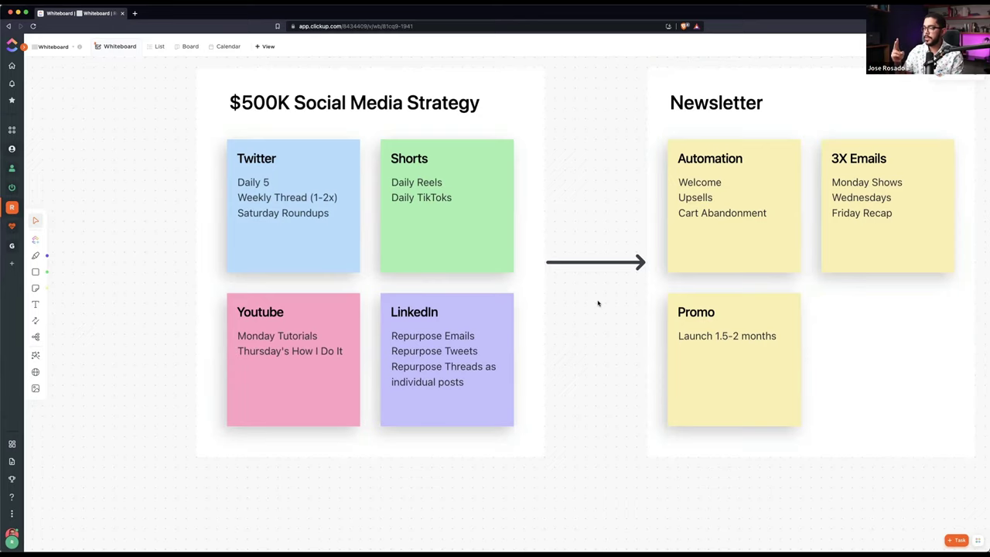
click(341, 253)
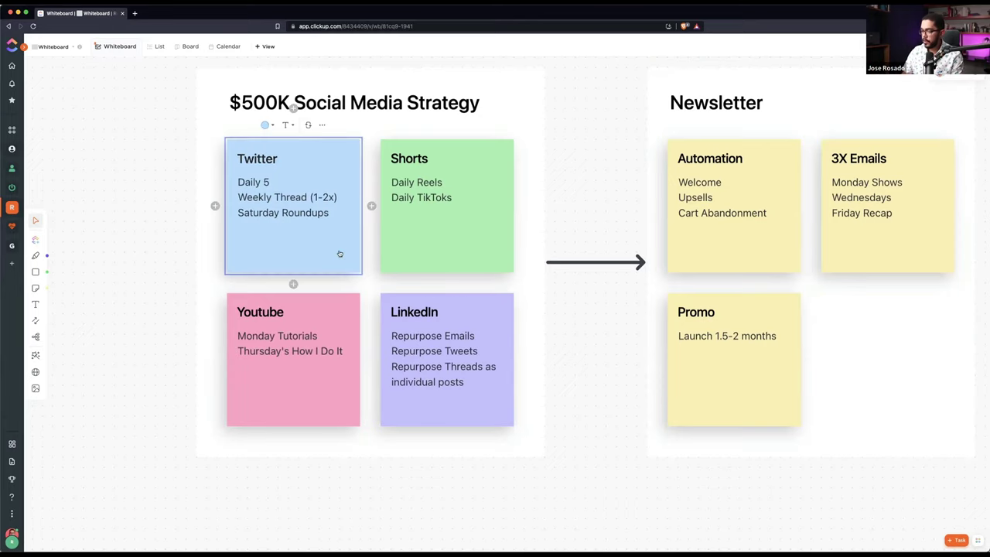
scroll(433, 222, right, 5)
scroll(524, 150, up, 2)
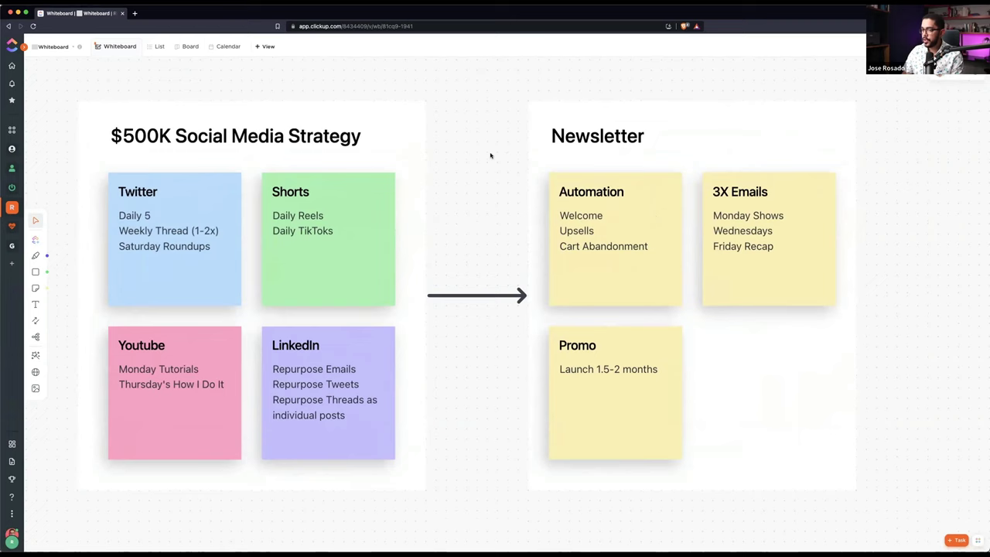
drag(77, 87, 446, 457)
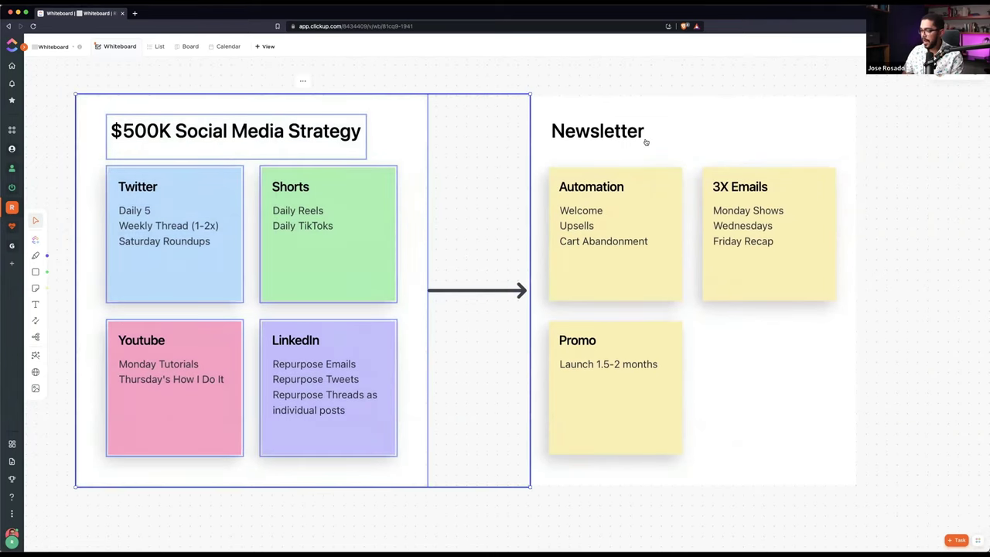
click(713, 98)
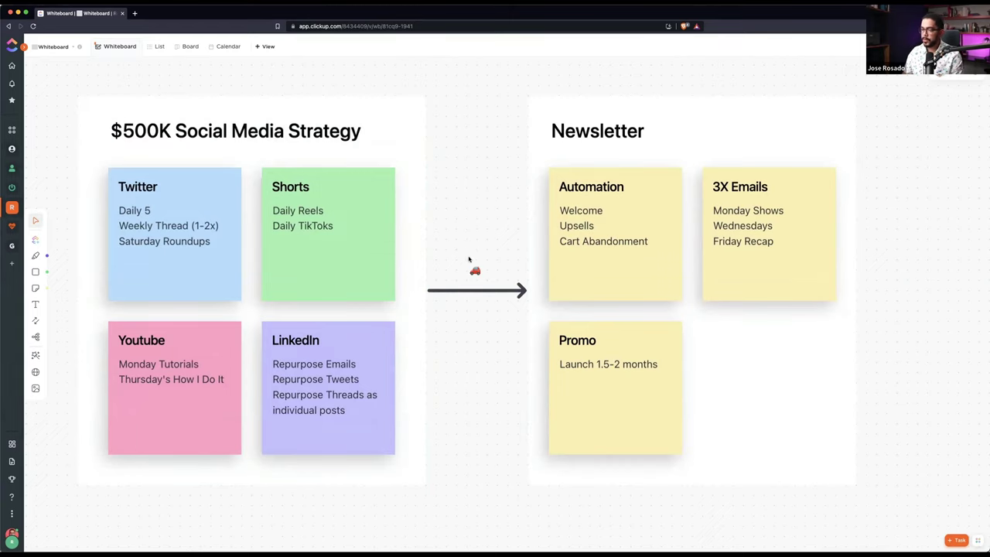
scroll(468, 201, right, 3)
scroll(753, 170, right, 3)
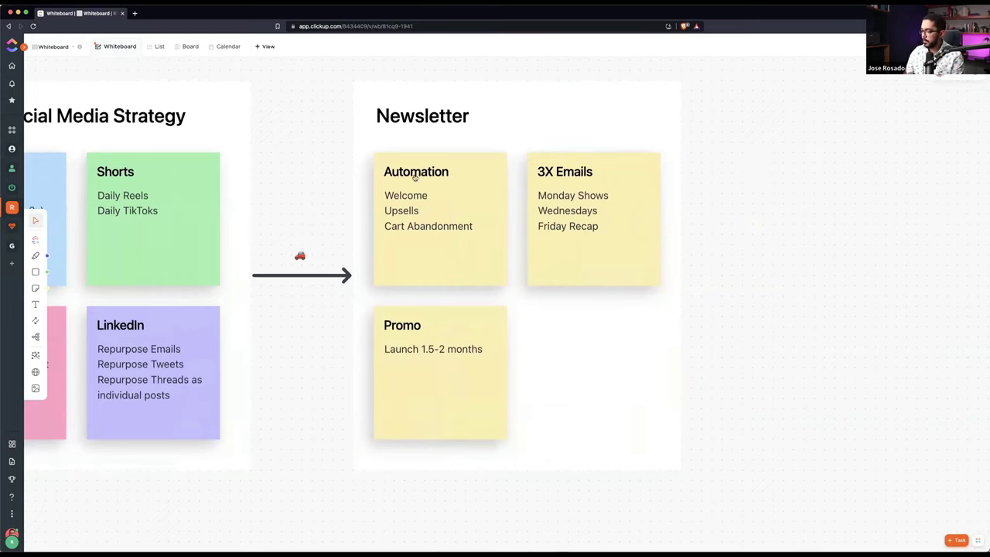
double_click(415, 178)
click(739, 168)
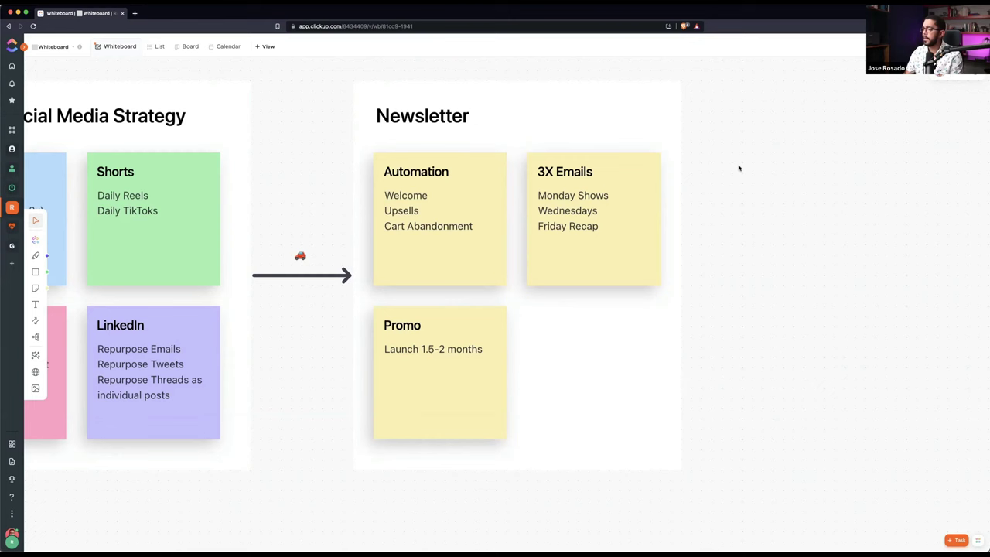
key(super+t)
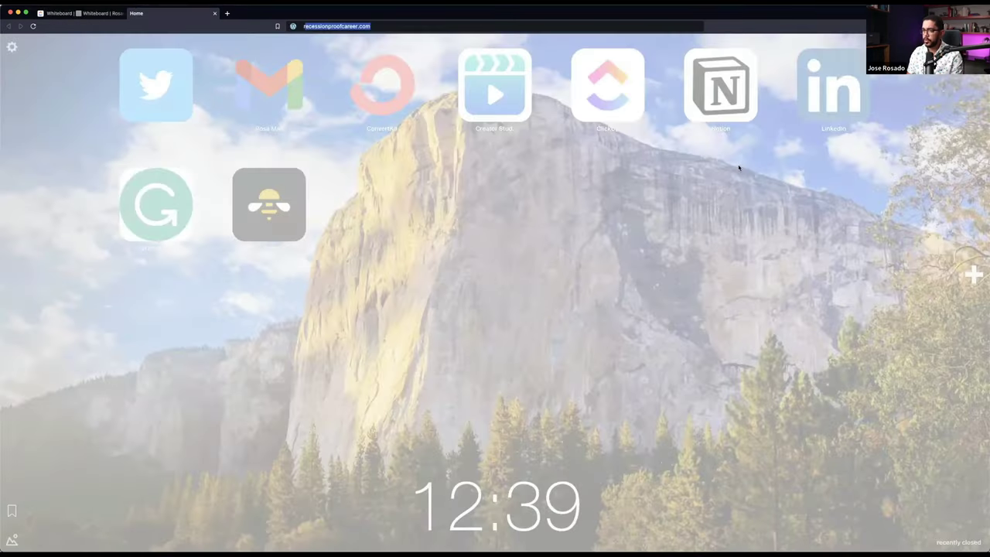
text(rosa.do/convertkit)
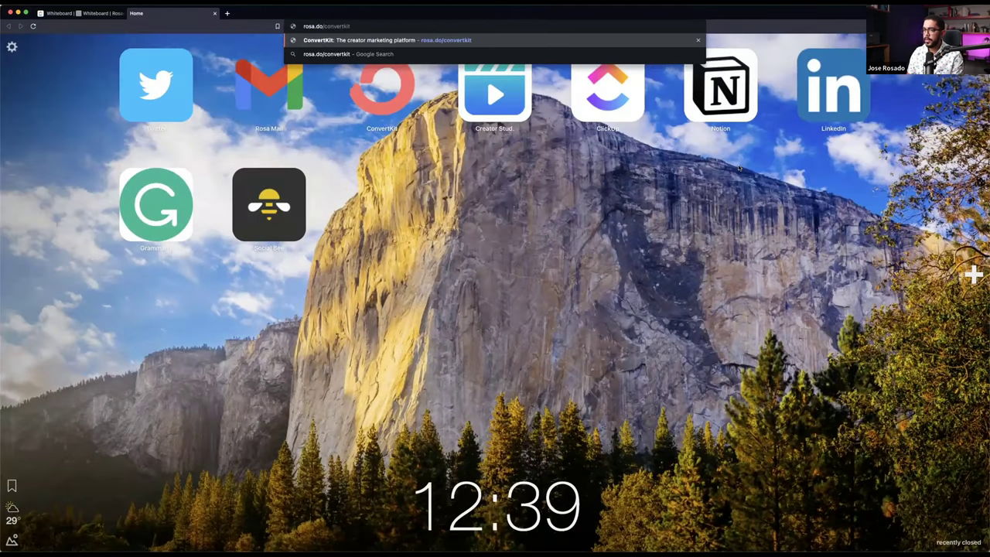
key(Return)
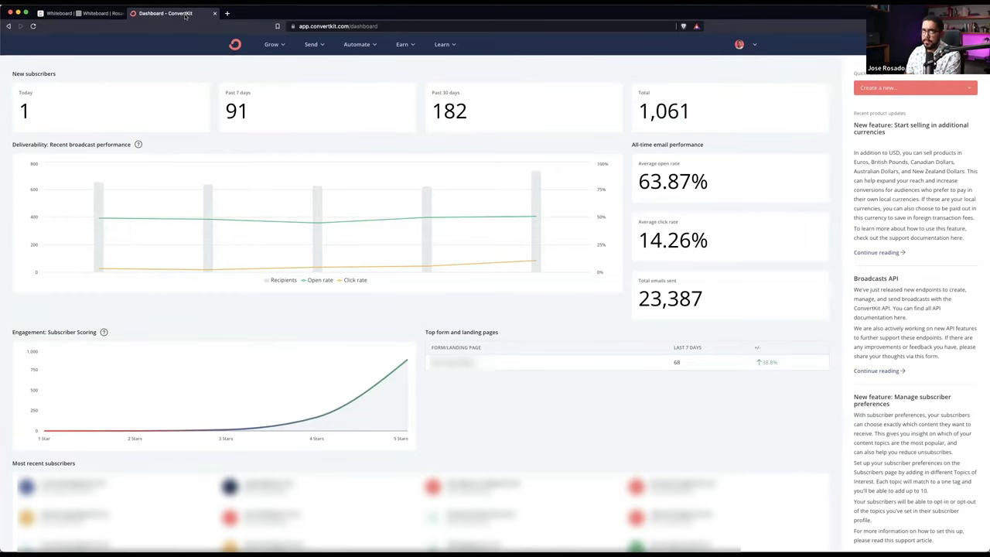
click(214, 14)
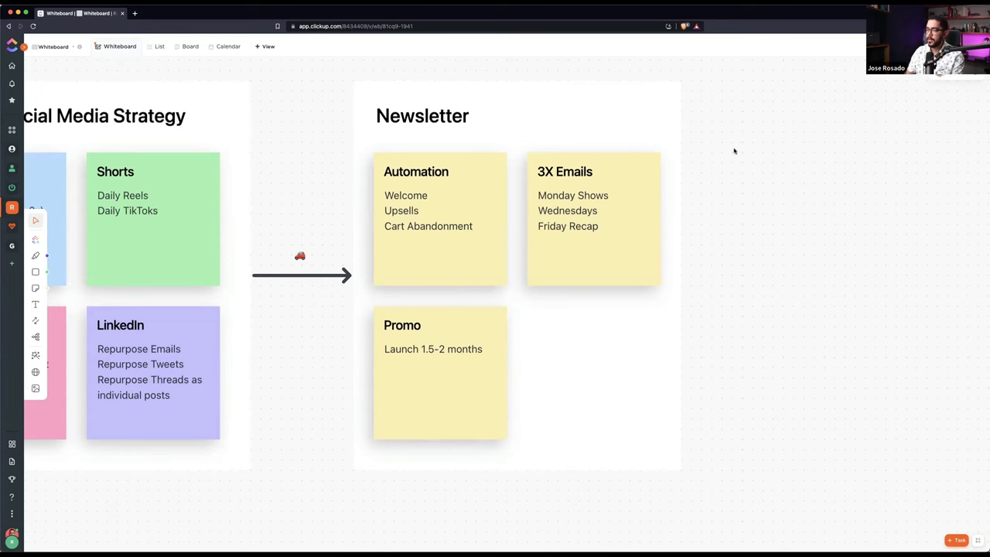
Step: Select the Social Media Strategy frame contents and the Newsletter frame, then clear the selection
scroll(735, 151, left, 5)
drag(224, 70, 662, 474)
scroll(680, 452, right, 5)
click(626, 336)
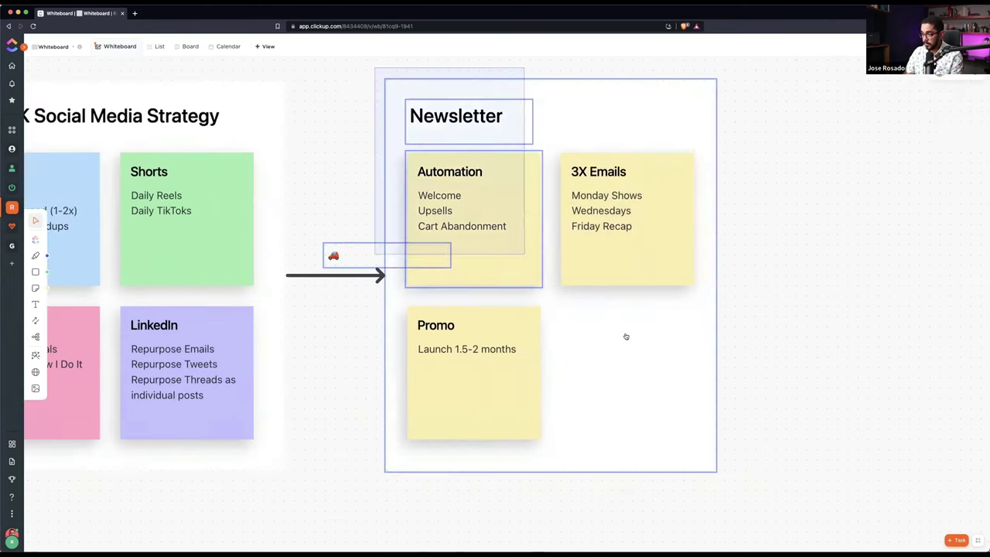
click(781, 382)
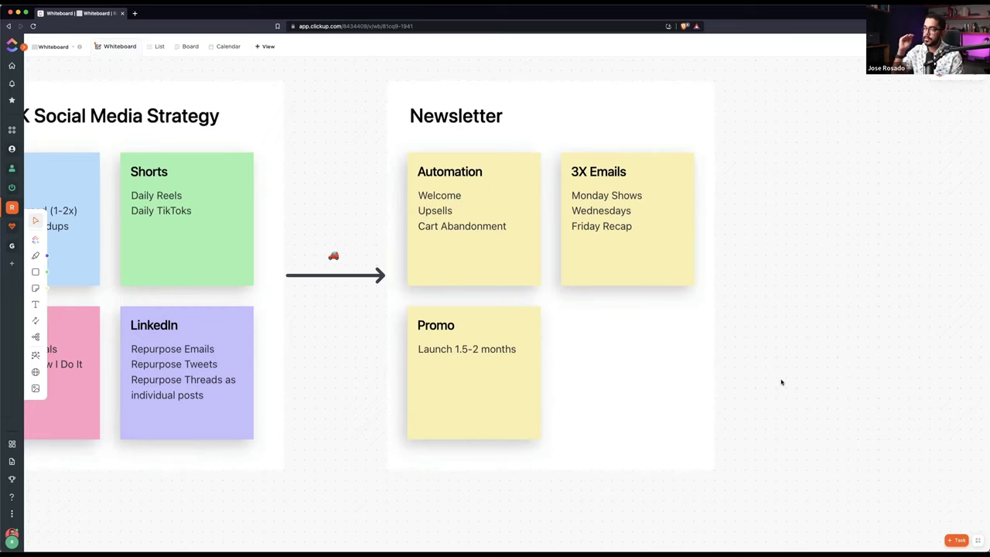
Step: Highlight the words 'Welcome' and 'Upsells' in the Automation sticky note
scroll(781, 382, right, 2)
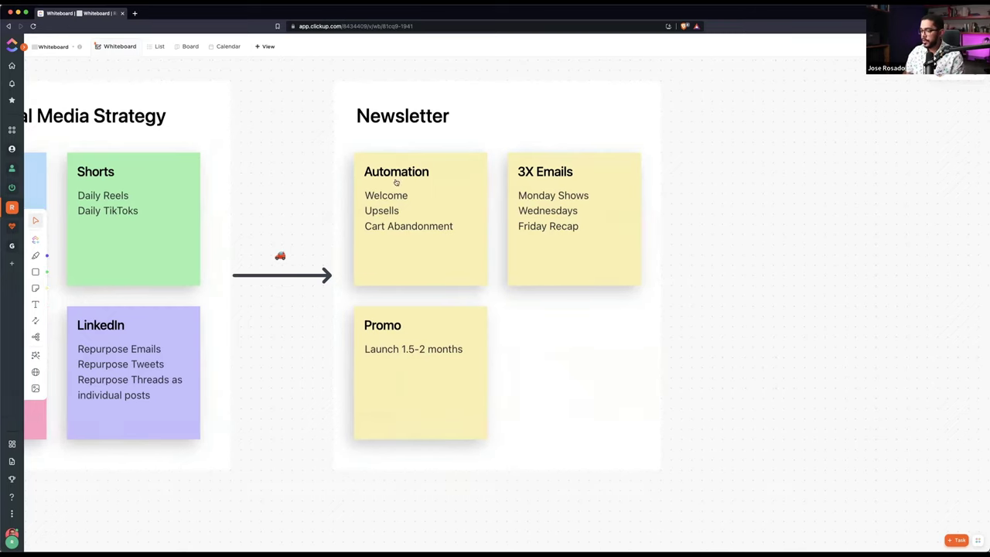
click(390, 202)
double_click(386, 198)
click(748, 197)
click(374, 212)
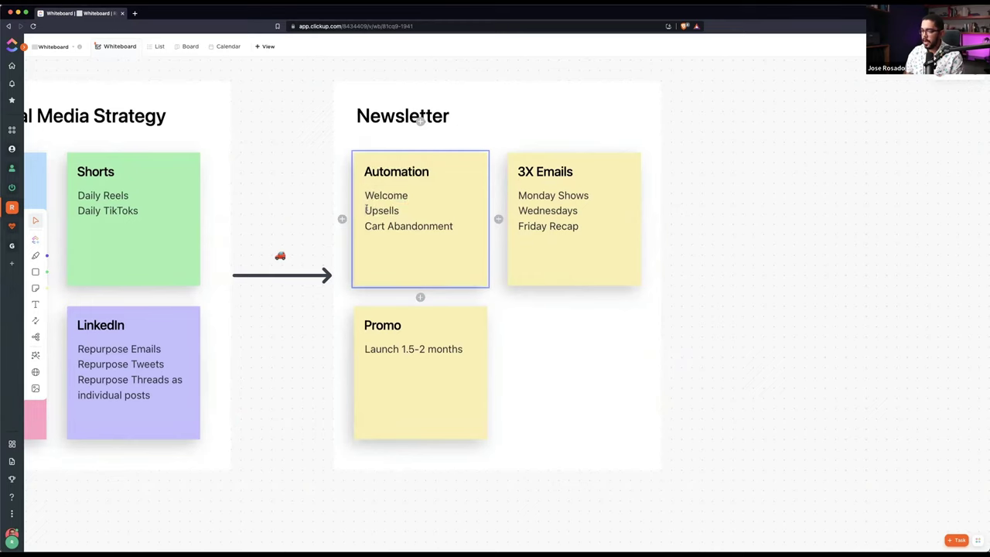
double_click(376, 211)
key(Escape)
Step: Highlight 'Wednesdays' and 'Friday Recap' in the 3X Emails note, then open a new browser tab
scroll(597, 183, right, 1)
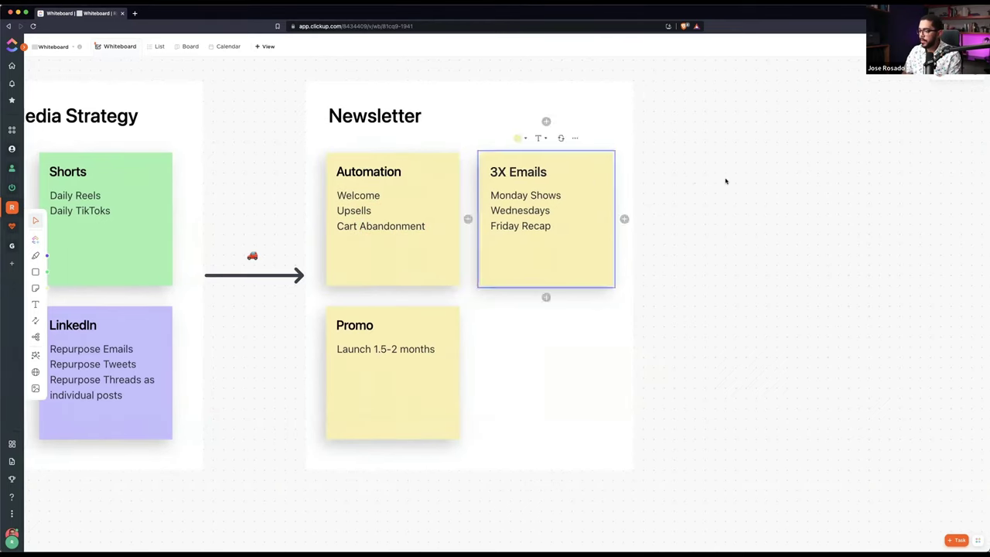
click(728, 181)
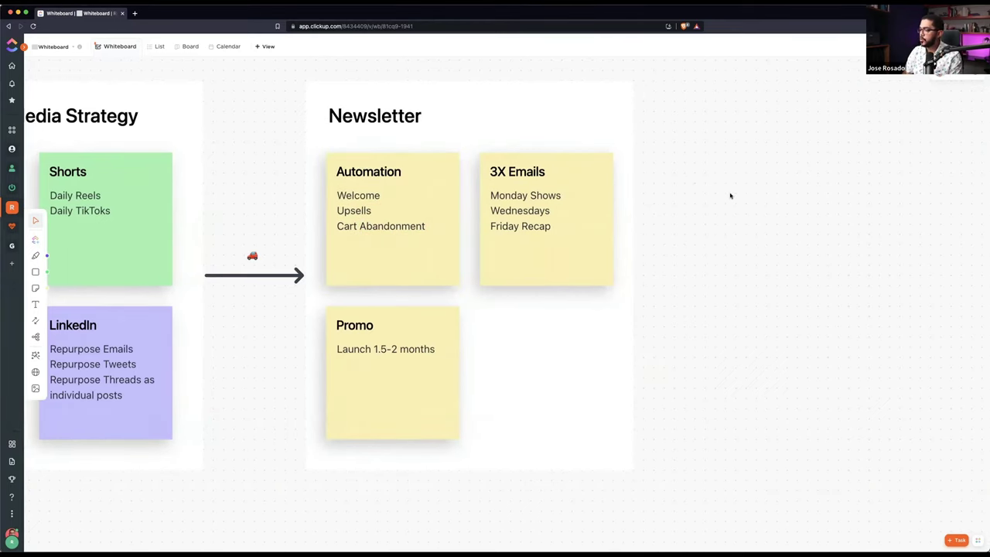
double_click(529, 212)
click(732, 192)
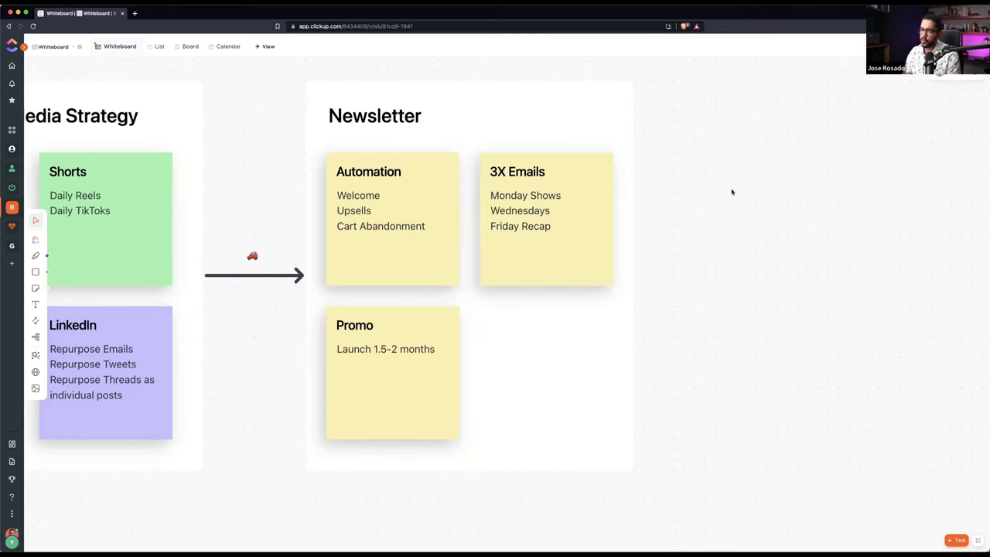
click(538, 222)
double_click(521, 232)
click(721, 225)
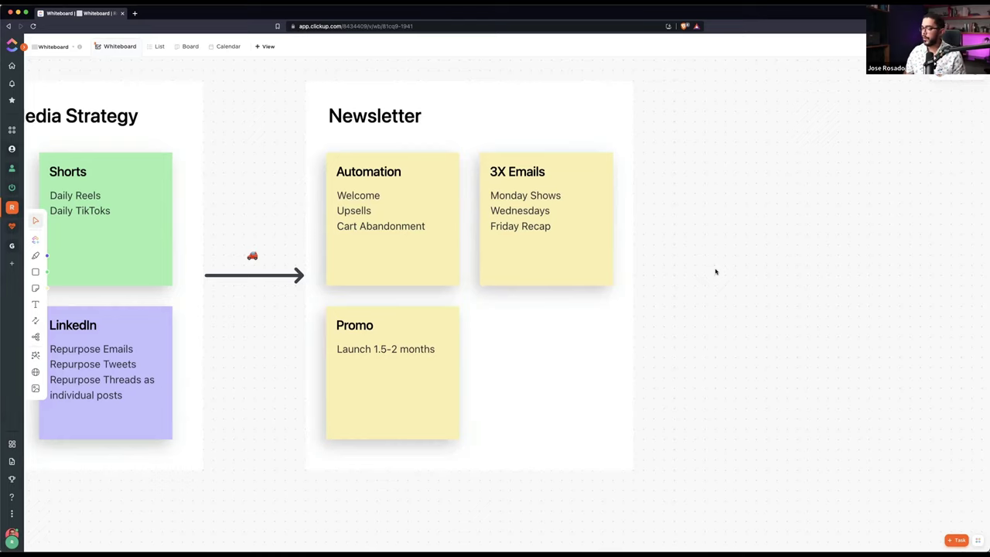
click(506, 177)
click(696, 178)
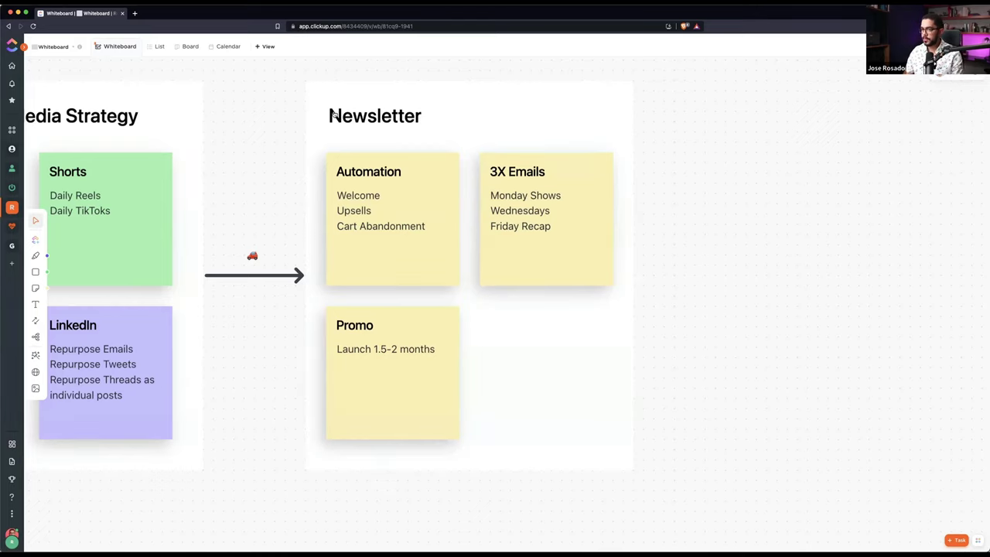
key(super+t)
Step: Open Gmail, highlight the newsletter's list of help offers and enlarge the page
click(273, 103)
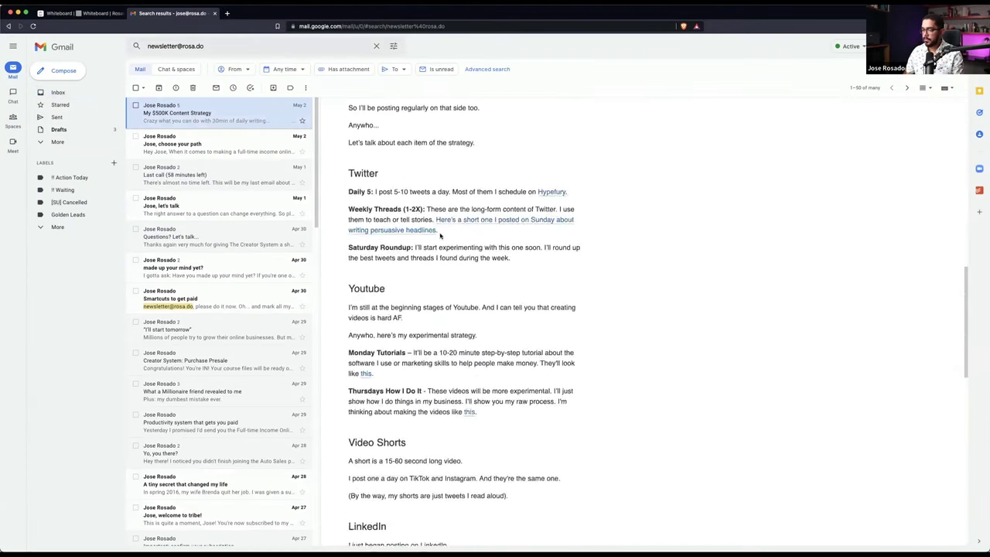
scroll(367, 204, down, 10)
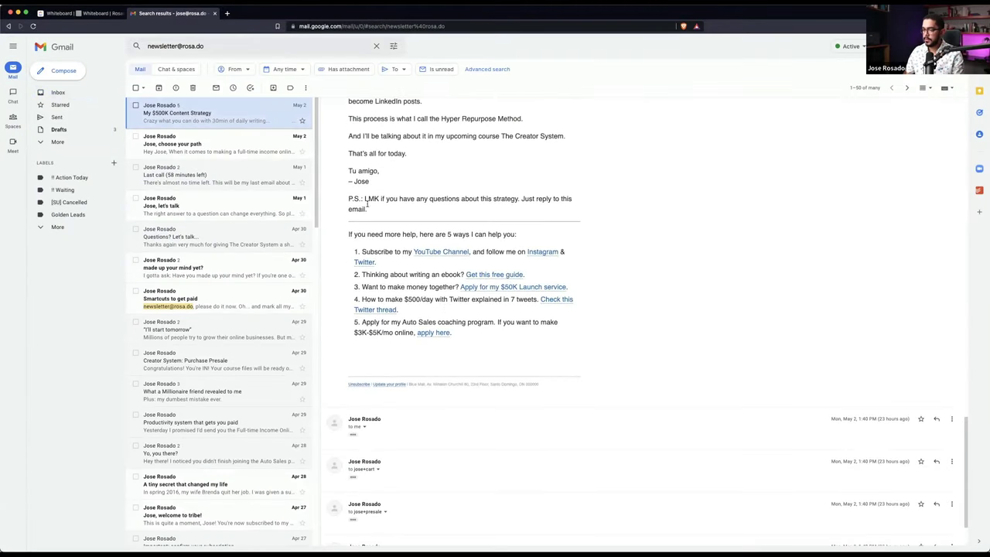
drag(341, 234, 457, 334)
key(super+equal)
key(super+equal)
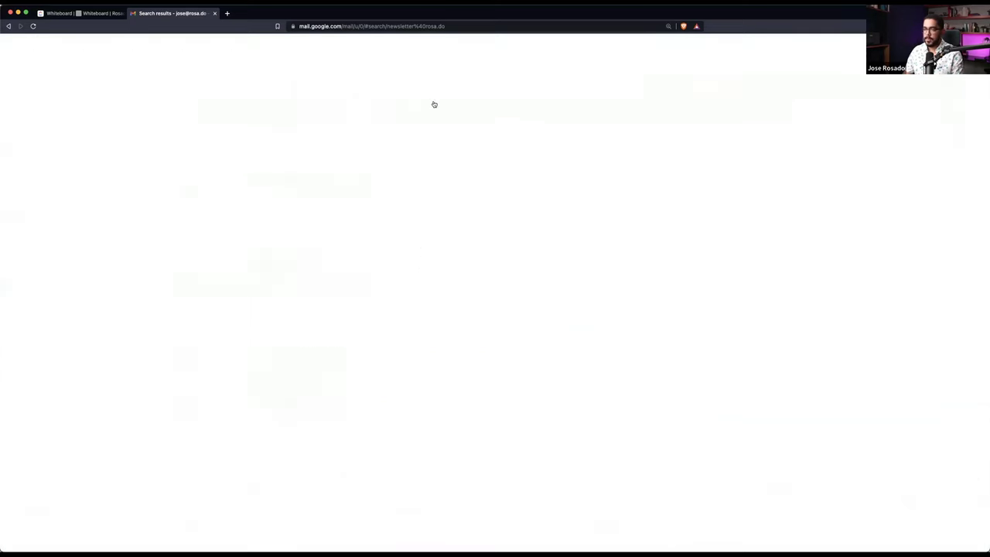
scroll(664, 127, left, 5)
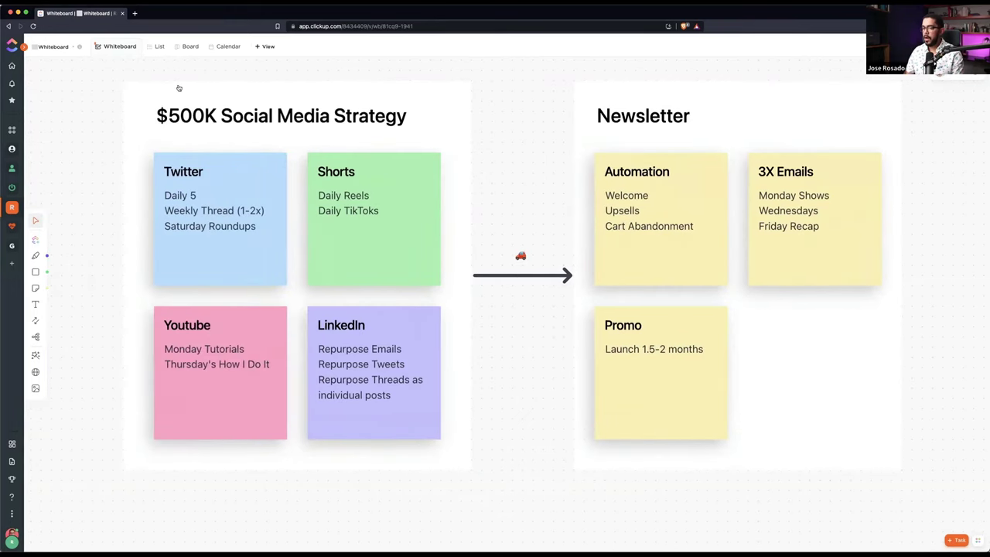
drag(91, 58, 918, 492)
click(931, 498)
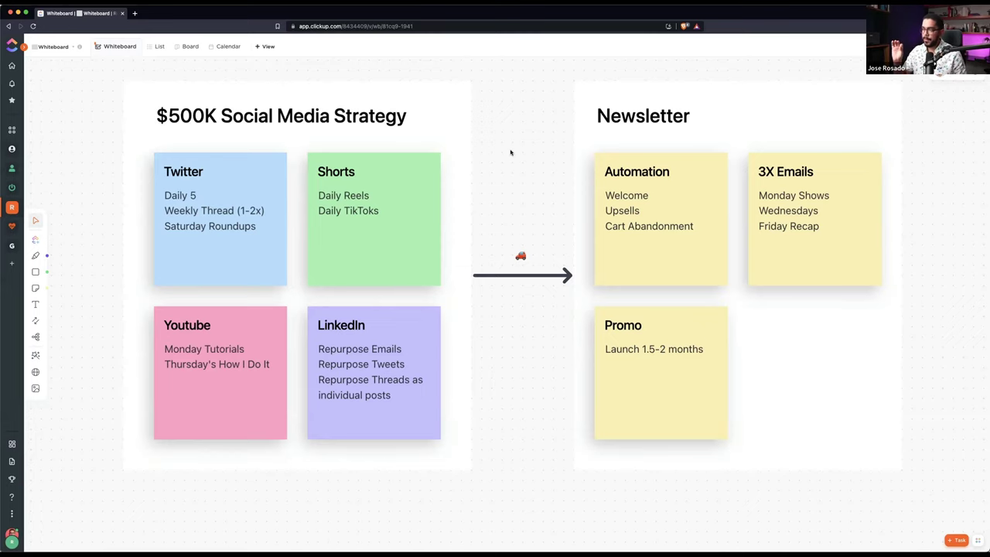
Step: Pan to the Hyper Repurpose Method flowchart and select its Tweets and Threads cards
scroll(510, 153, right, 10)
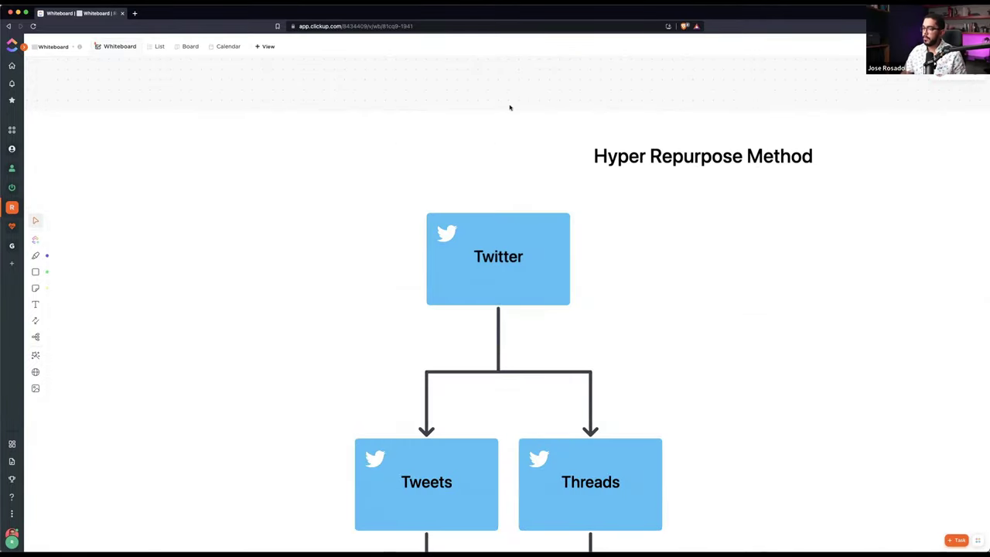
scroll(509, 106, down, 5)
scroll(541, 122, up, 3)
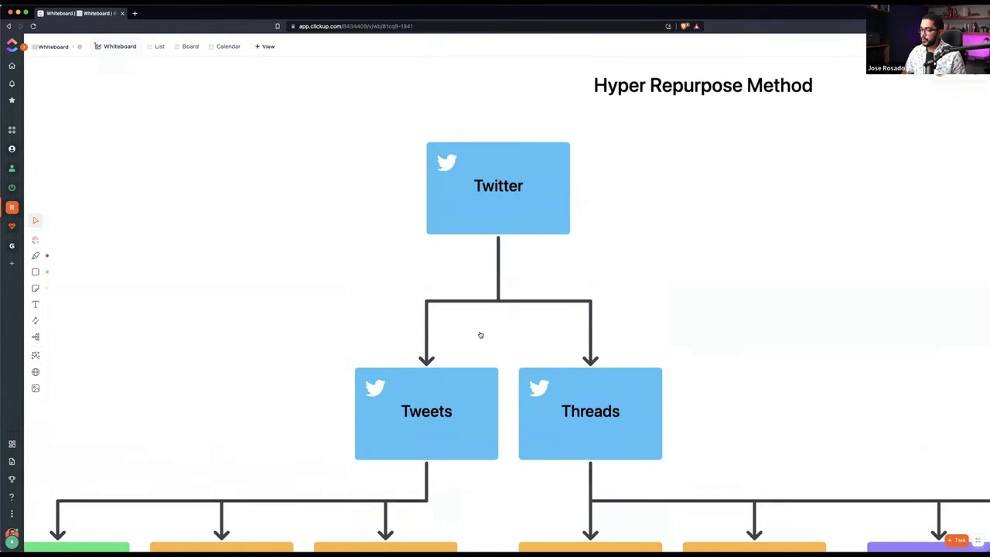
scroll(480, 334, down, 8)
click(456, 193)
click(580, 206)
click(730, 179)
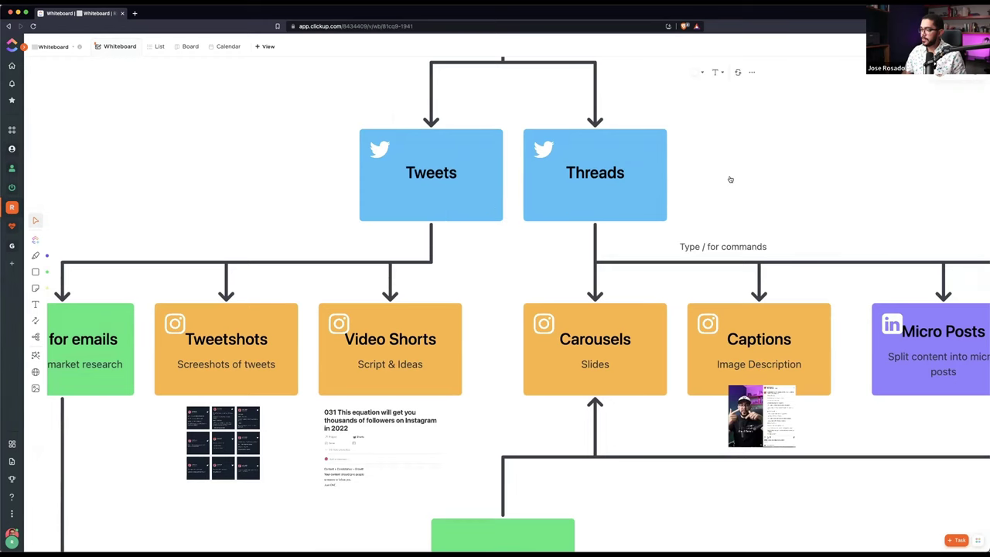
scroll(660, 182, left, 5)
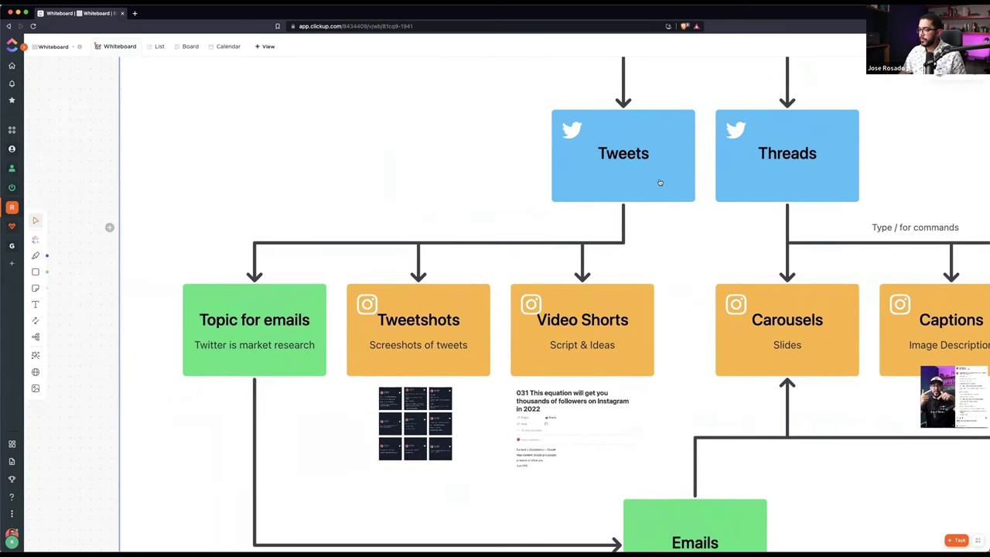
Step: Select the Tweets card and the Topic for emails card, then deselect
click(660, 183)
click(270, 331)
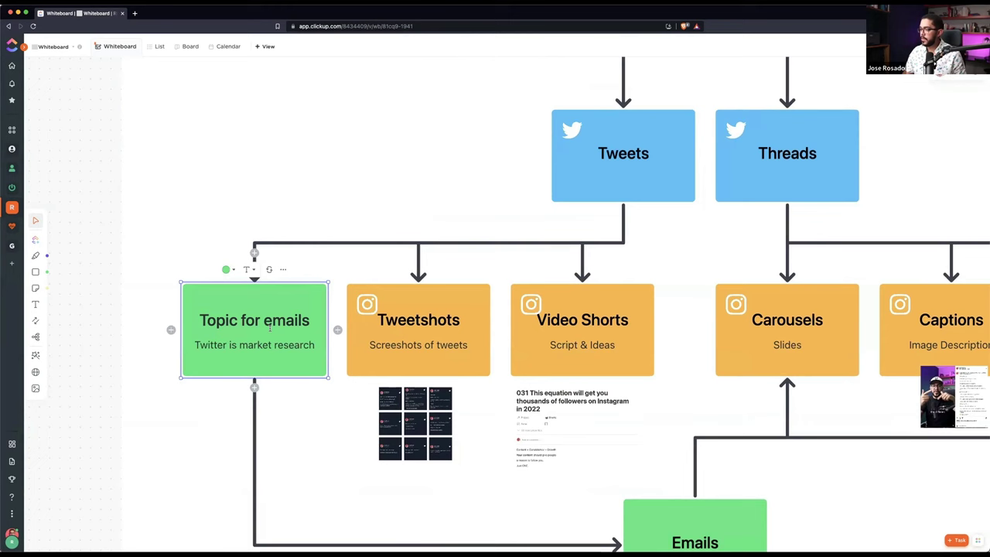
key(Escape)
scroll(393, 438, down, 3)
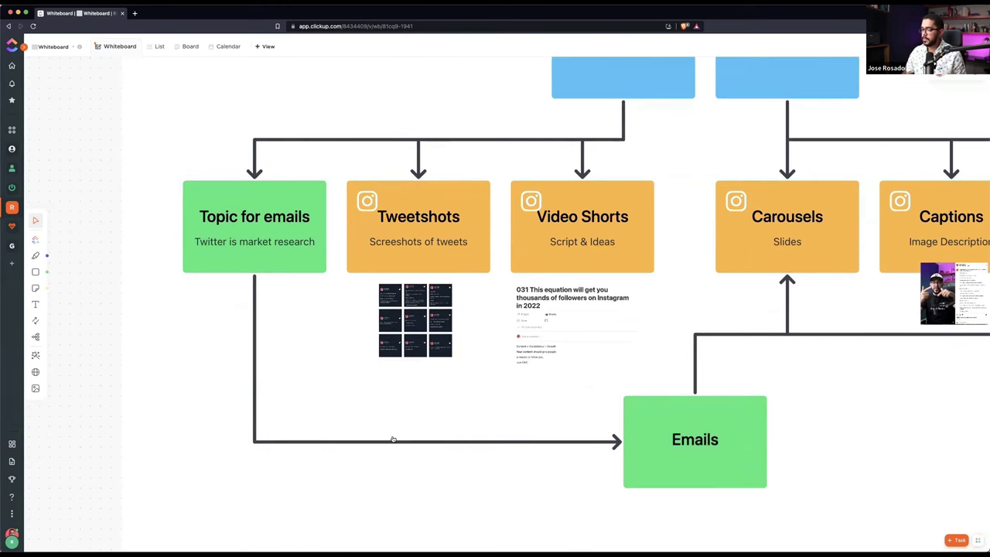
scroll(399, 364, up, 5)
Step: Enlarge the tweet-screenshots image, shift it left, and open Pikaso and Twitter tabs
click(529, 353)
drag(528, 353, 642, 437)
drag(518, 299, 469, 300)
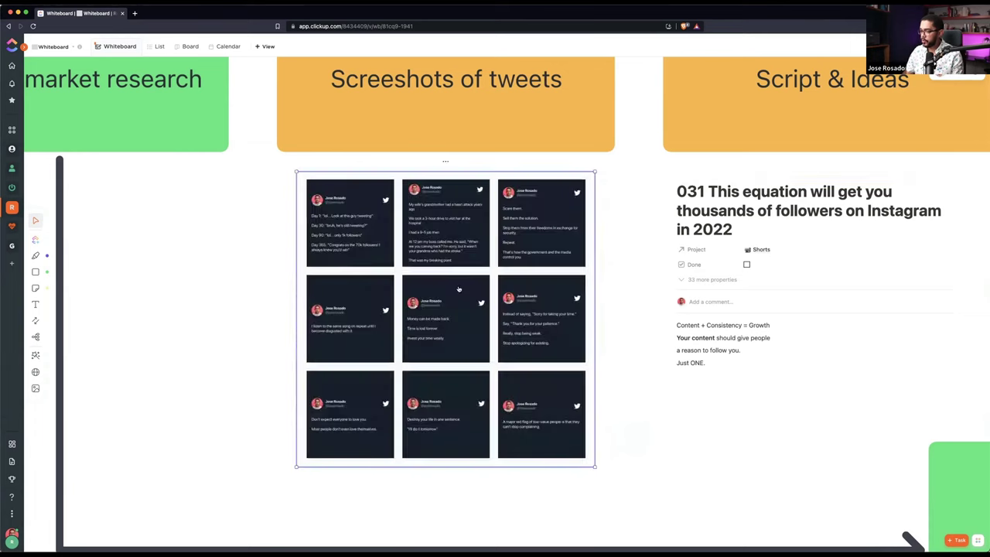
click(617, 167)
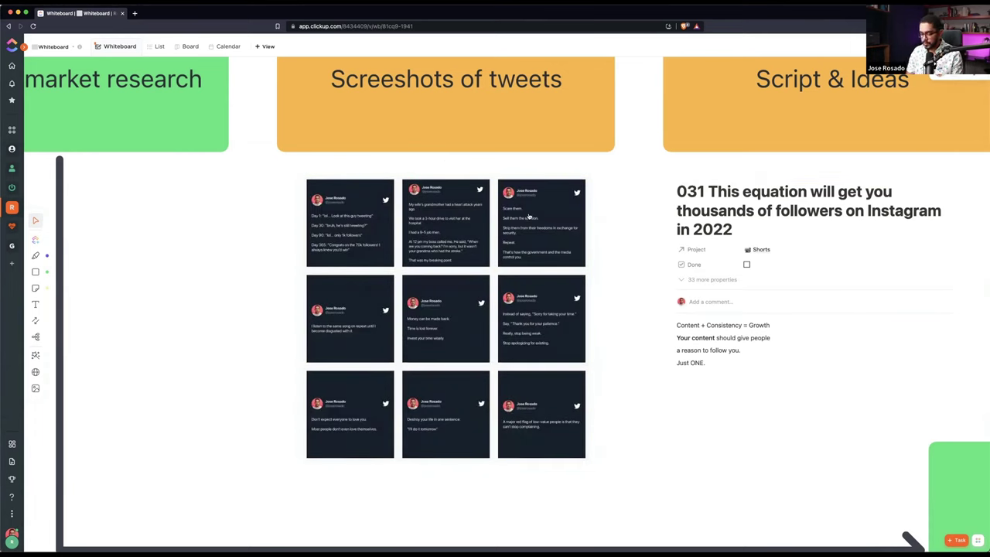
key(super+t)
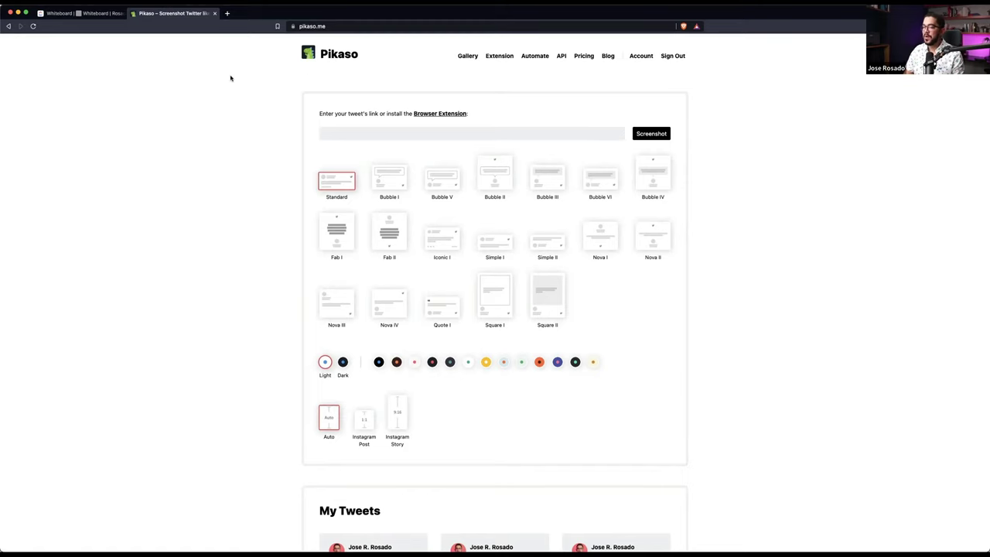
key(super+shift+t)
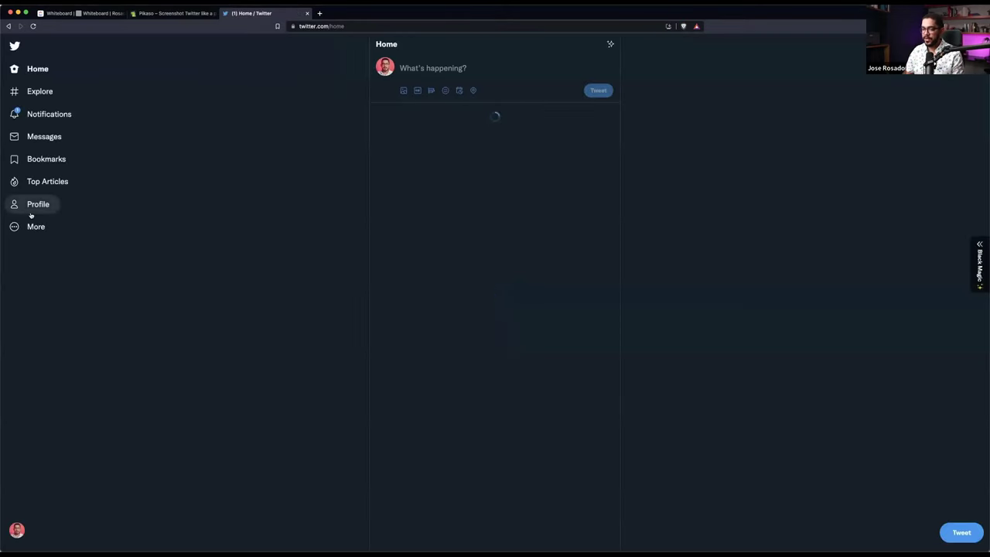
Step: From the Twitter profile, retweet and like the productivity apps tweet
click(29, 207)
click(438, 264)
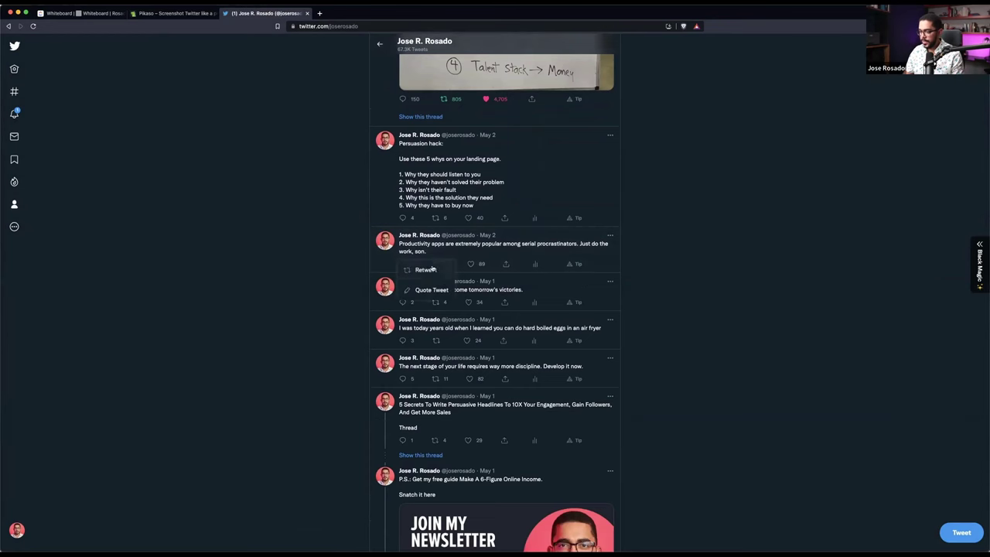
click(430, 271)
click(472, 265)
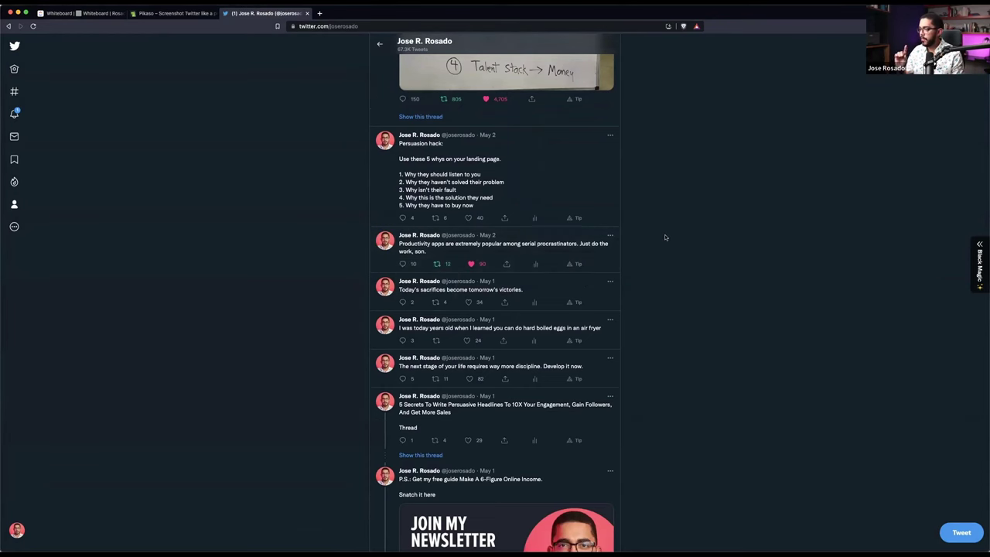
Step: Open app.socialbee.io in a new tab and view the IG Tweets content category
key(super+t)
text(app.soc)
key(Return)
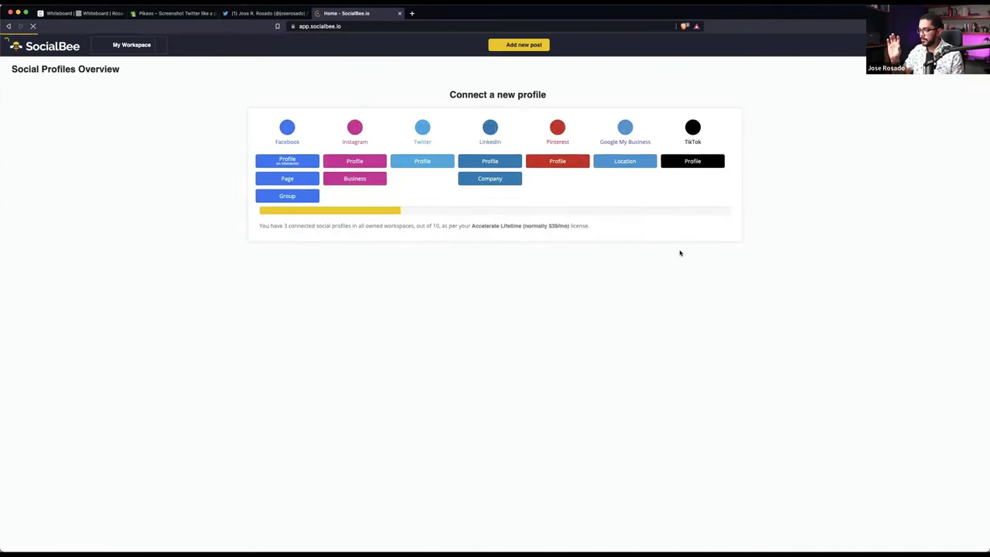
click(7, 102)
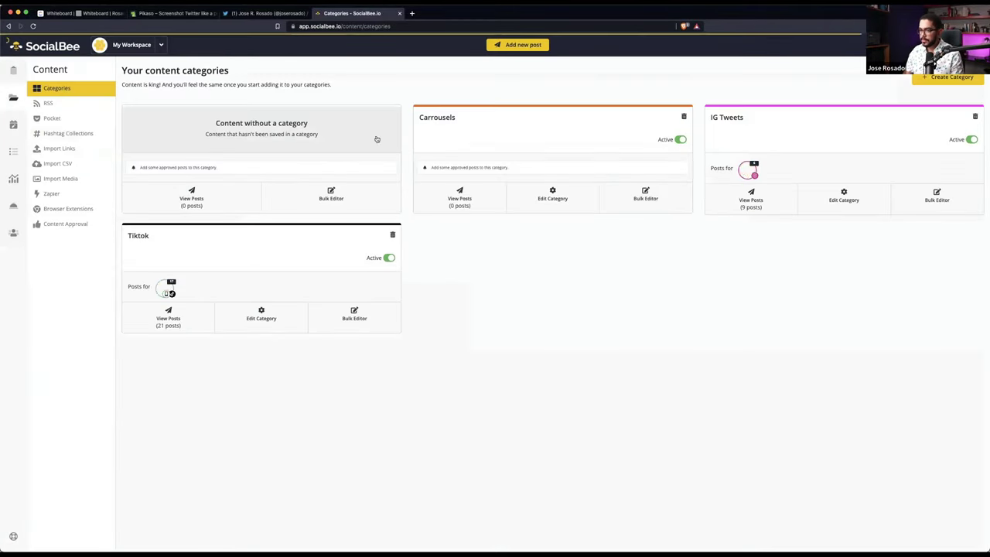
click(475, 132)
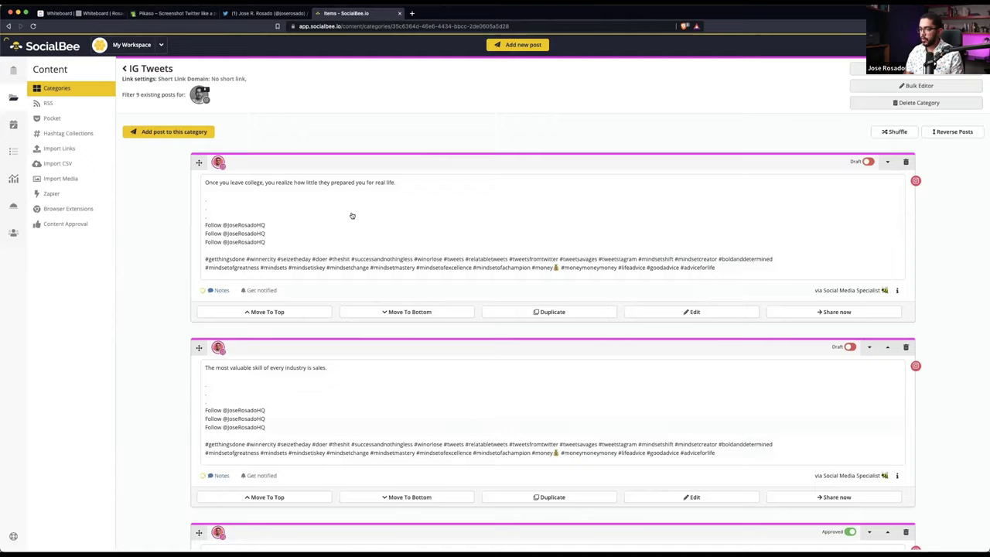
click(9, 25)
Step: Open Hypefury in a new tab and edit the 3:48 PM queued post
key(super+t)
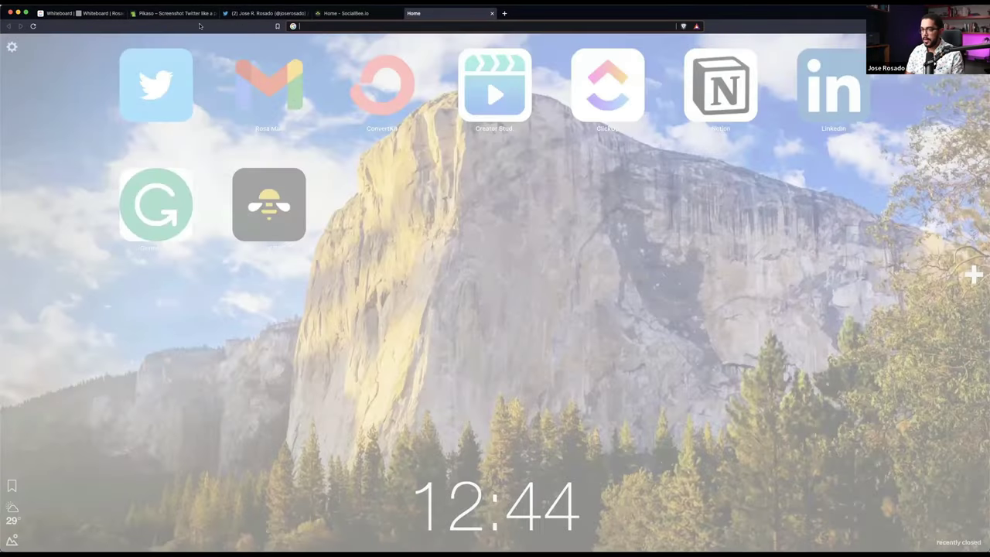
text(hypefury)
key(Return)
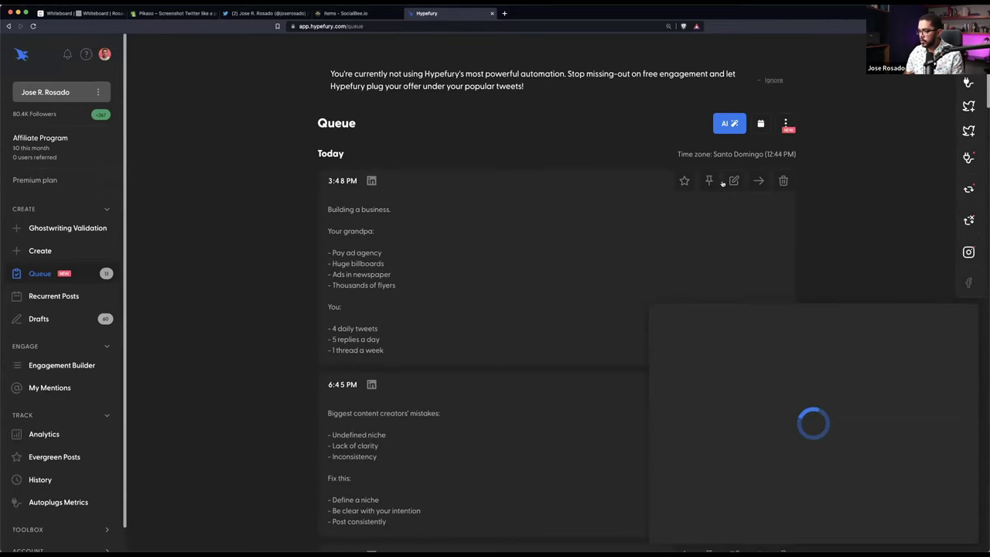
scroll(826, 216, down, 1)
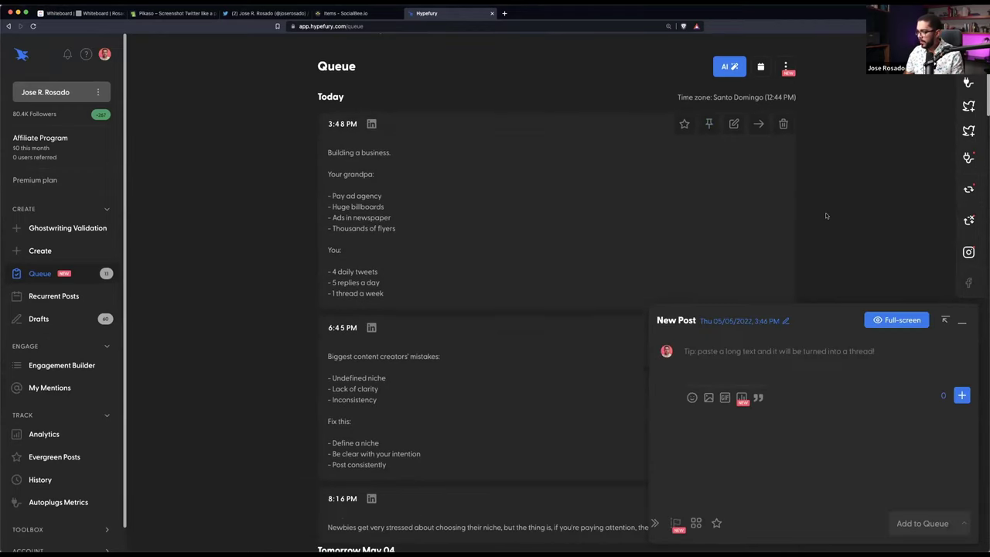
click(734, 124)
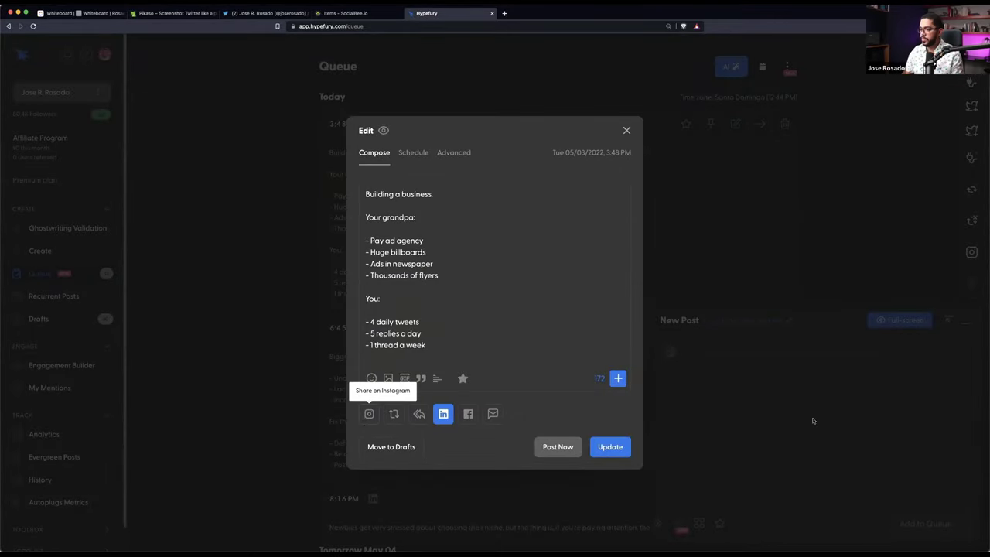
Step: Close the post editor and Hypefury tab, then select the whiteboard's Video Shorts card
click(626, 128)
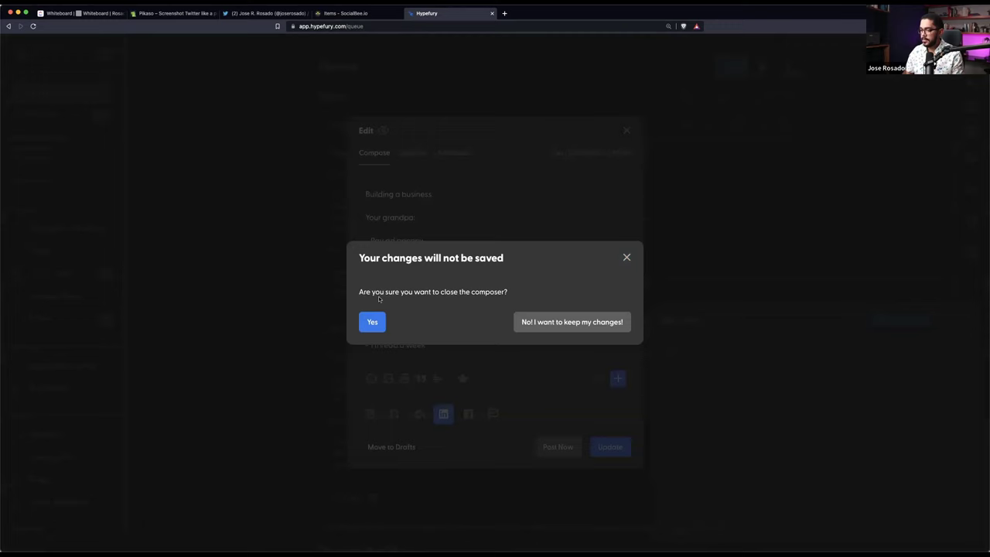
click(372, 322)
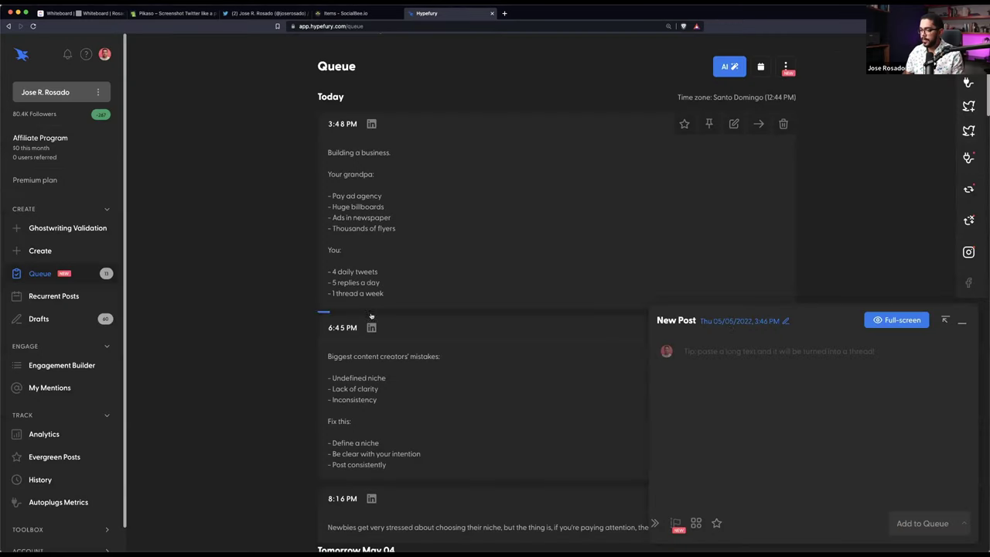
click(963, 326)
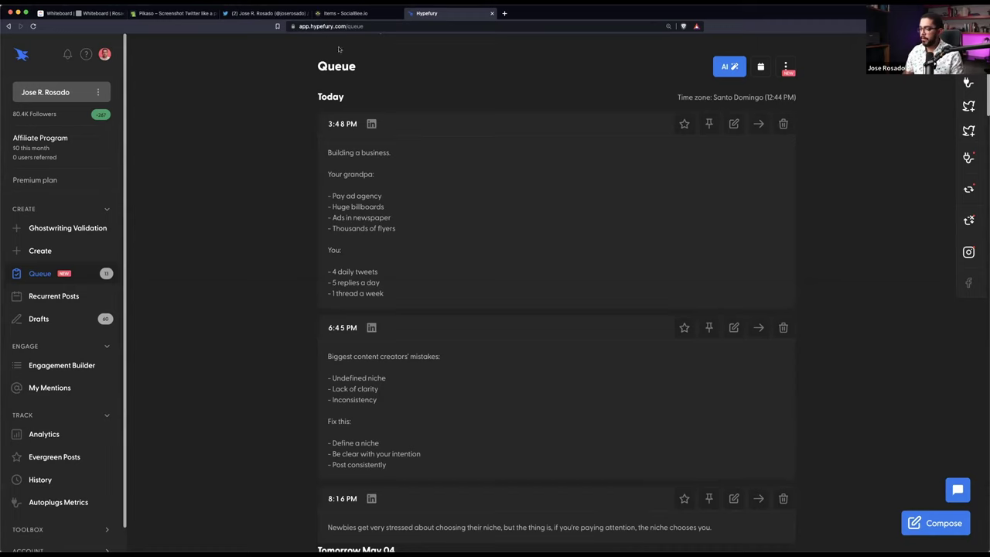
key(super+w)
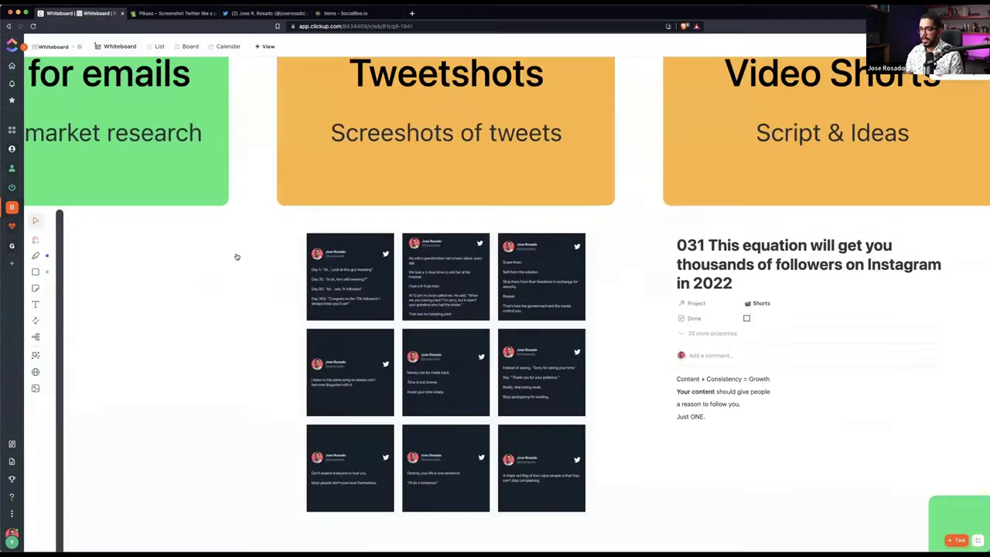
scroll(236, 256, down, 5)
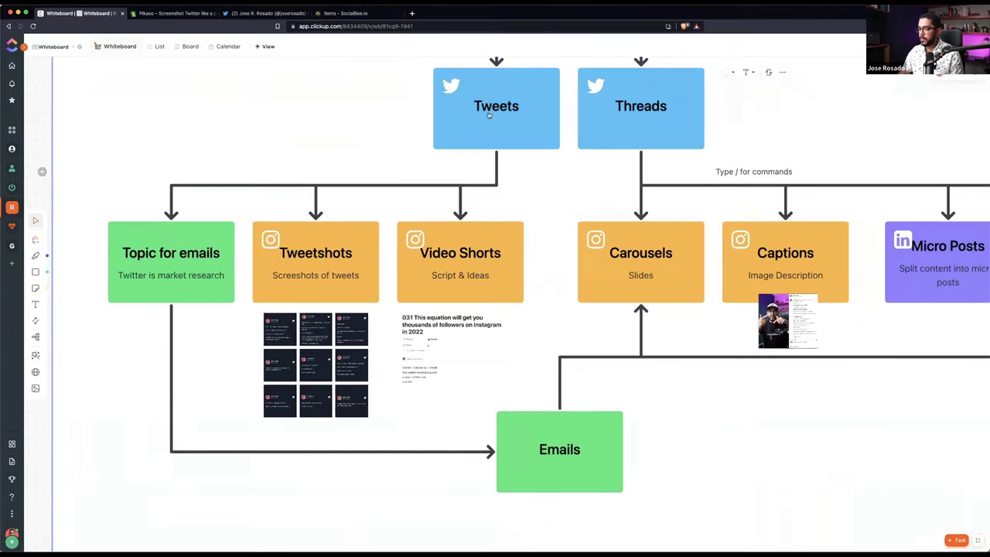
click(456, 295)
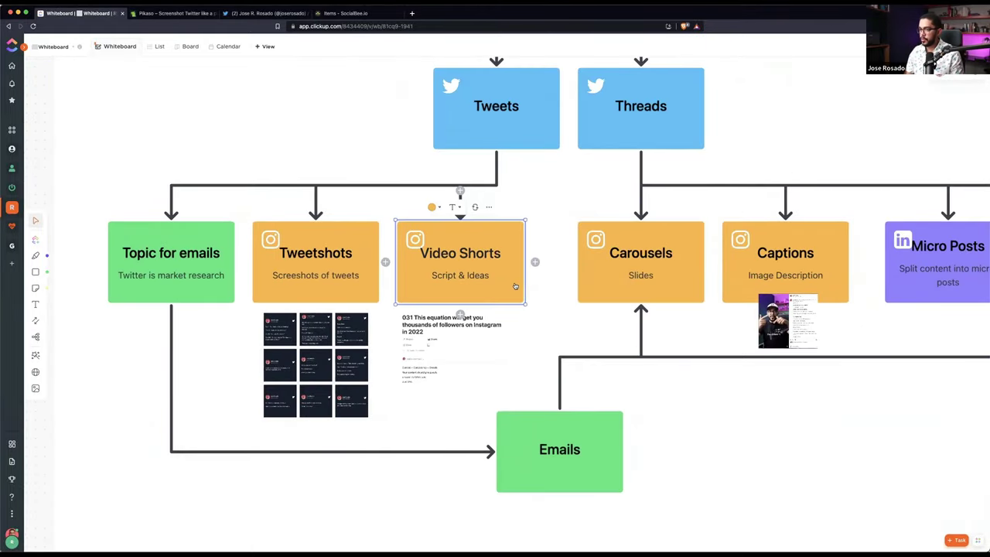
key(super+t)
Step: Load instagram.com and scroll through the profile's Reels grid
text(in)
key(Return)
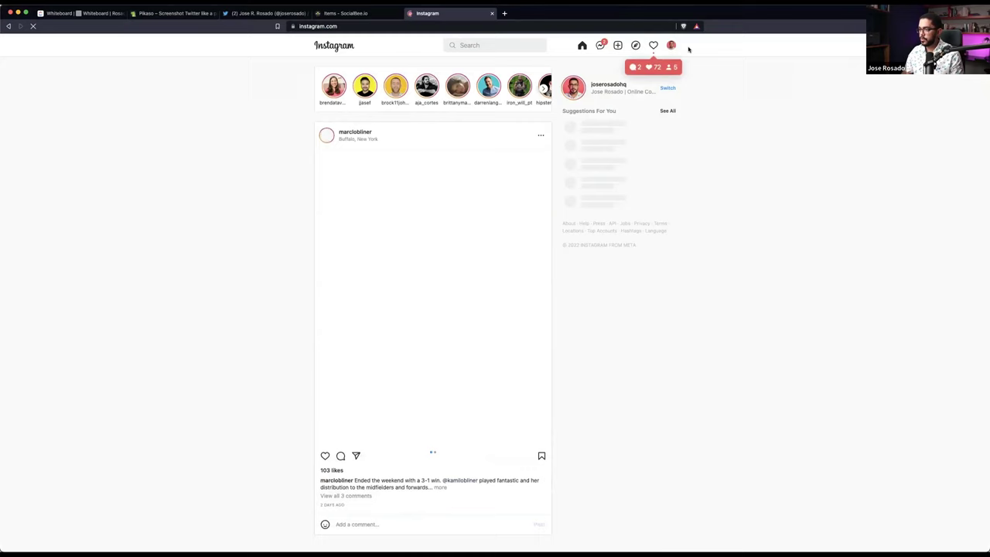
click(670, 45)
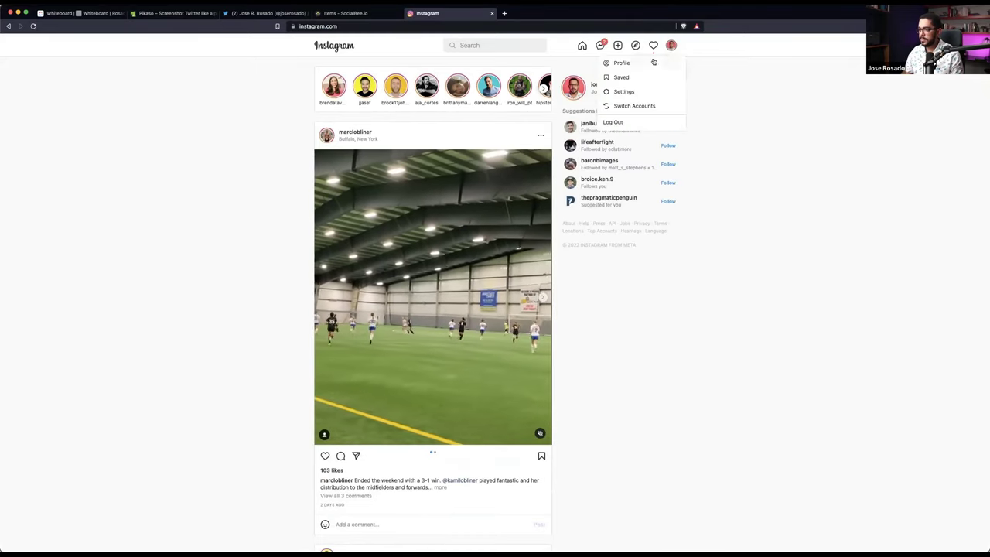
click(623, 62)
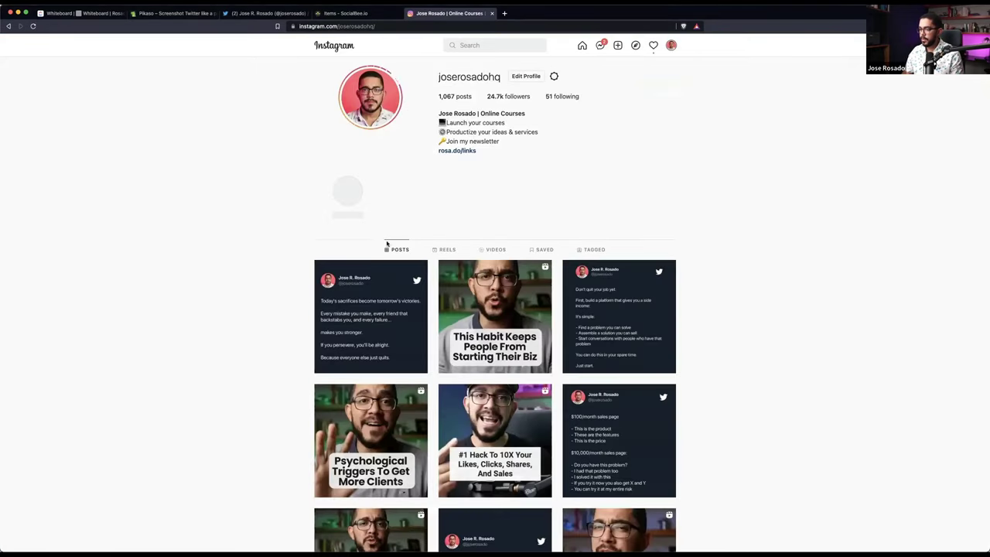
click(441, 184)
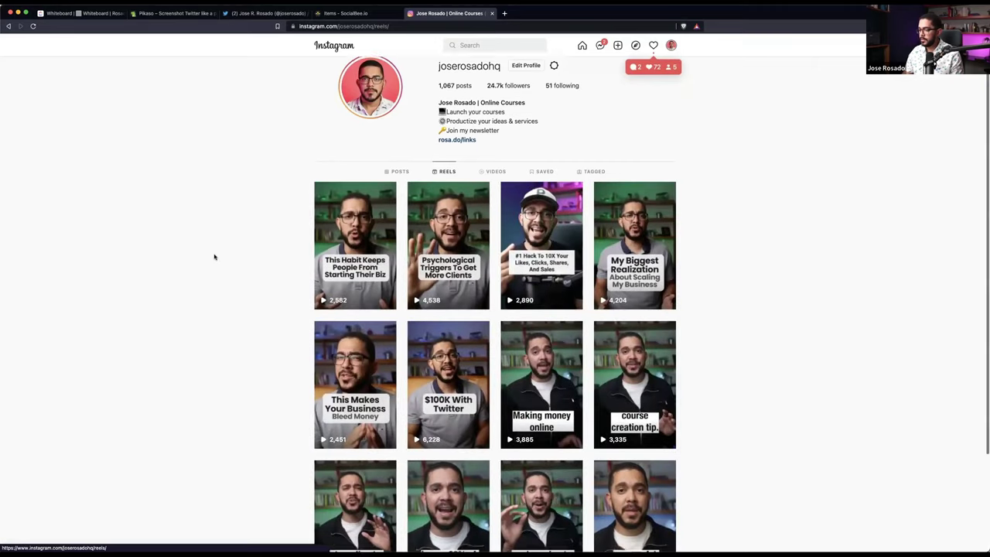
scroll(459, 159, down, 2)
scroll(459, 159, down, 2)
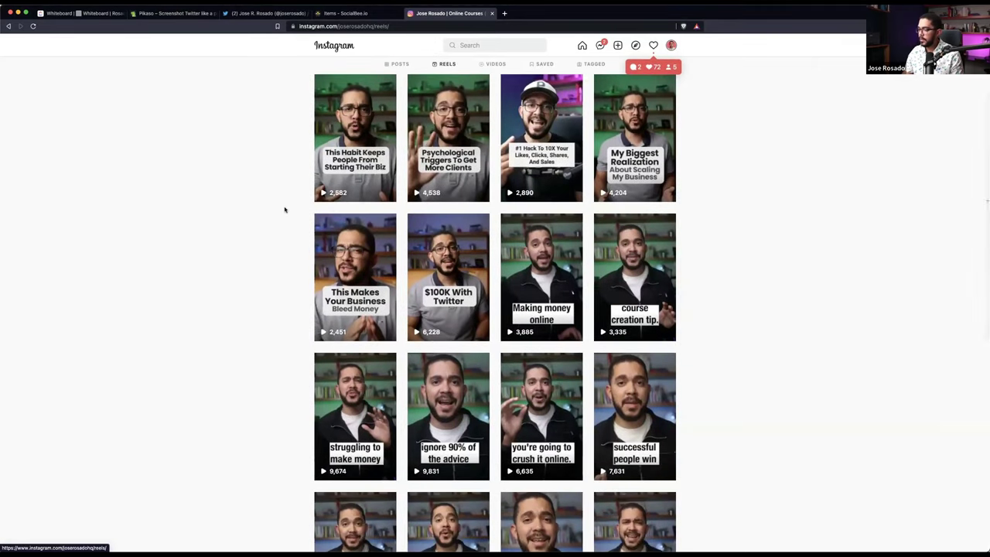
scroll(284, 210, down, 5)
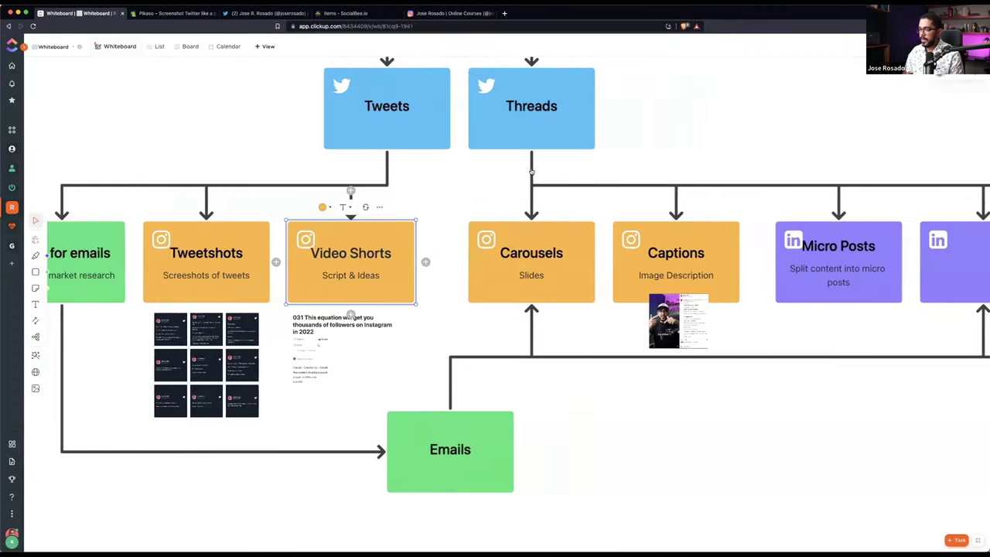
Step: Back on the ClickUp whiteboard, select the Threads card and then the Carousels card
key(super+1)
scroll(608, 111, right, 3)
click(464, 116)
scroll(608, 111, up, 1)
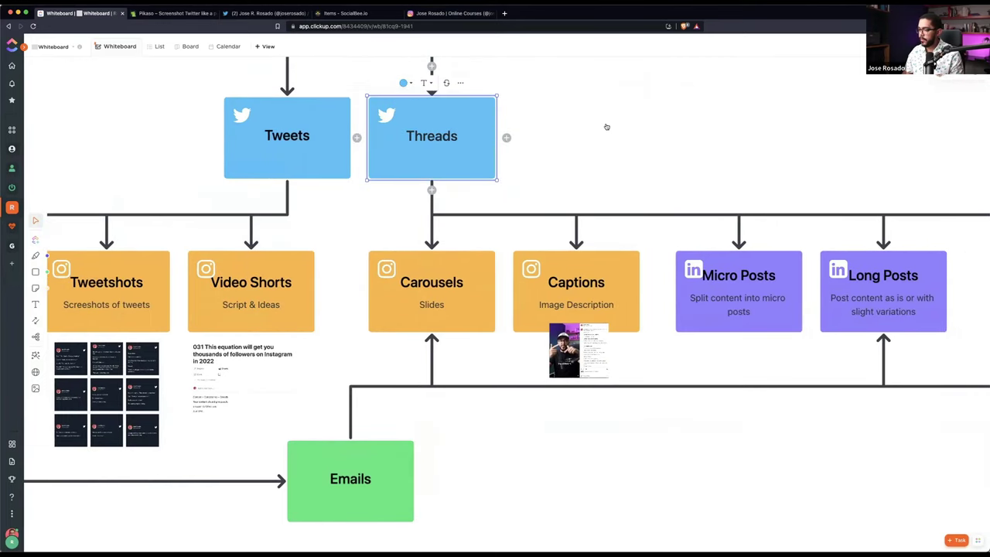
click(607, 126)
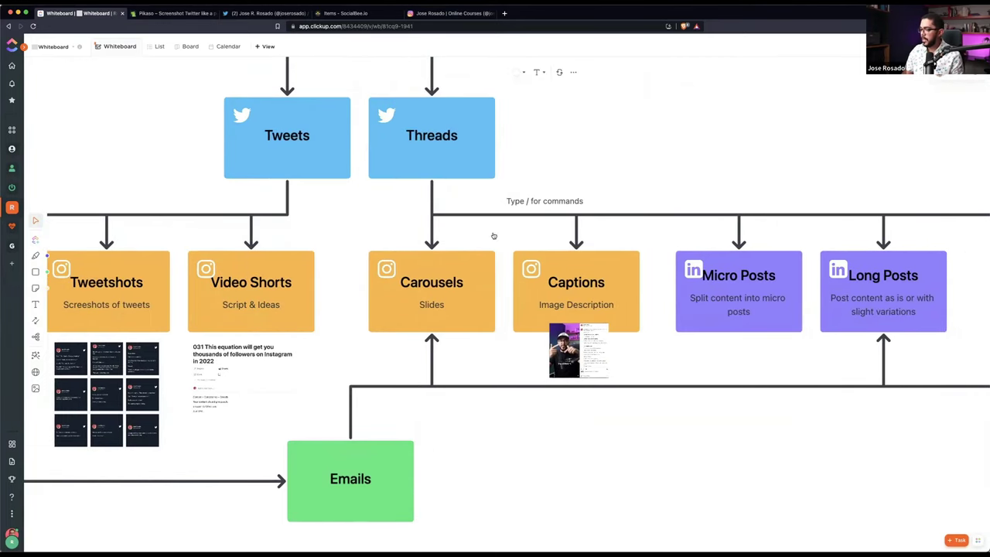
click(478, 256)
Step: Open the 'Steal this' $500/day carousel post and return to its first slide
click(461, 17)
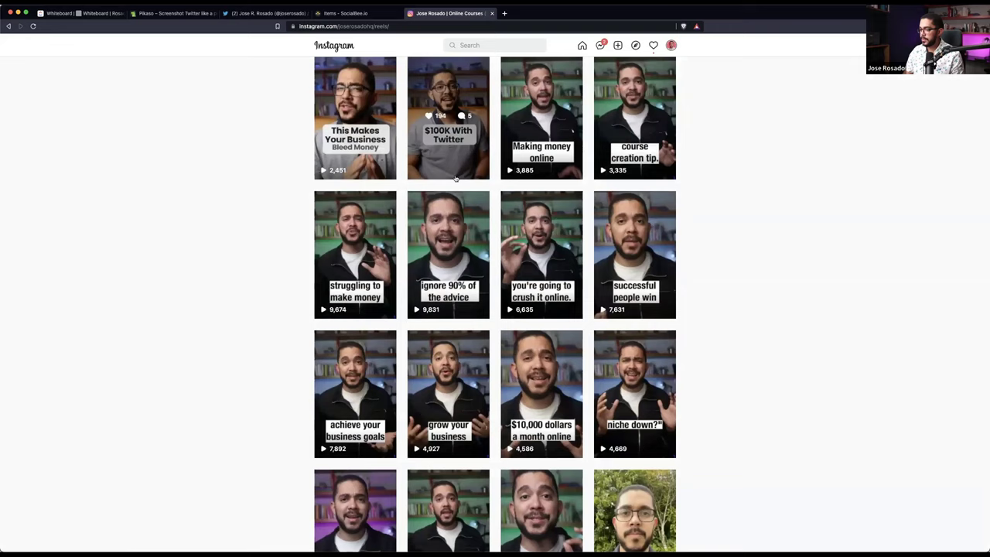
scroll(475, 213, down, 3)
scroll(475, 213, down, 2)
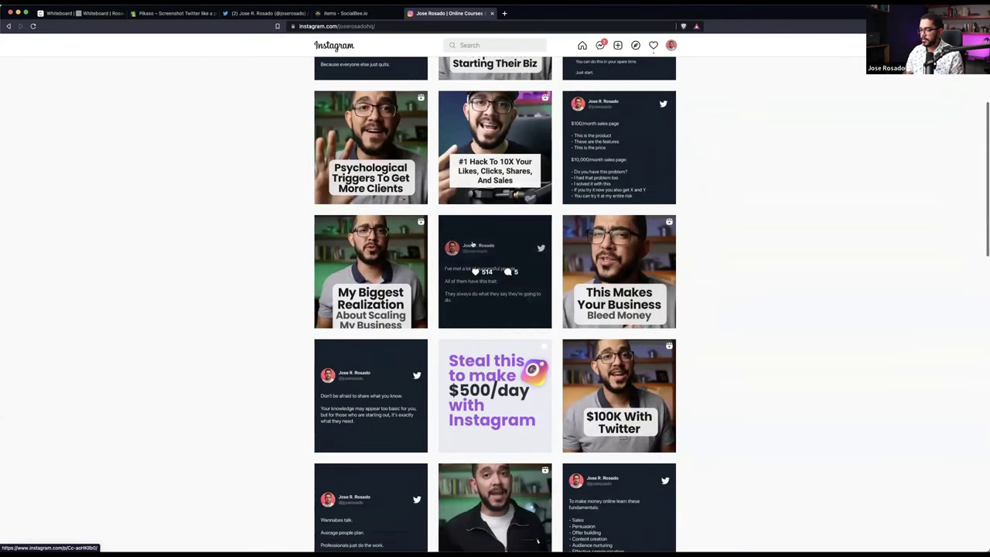
click(478, 363)
click(591, 293)
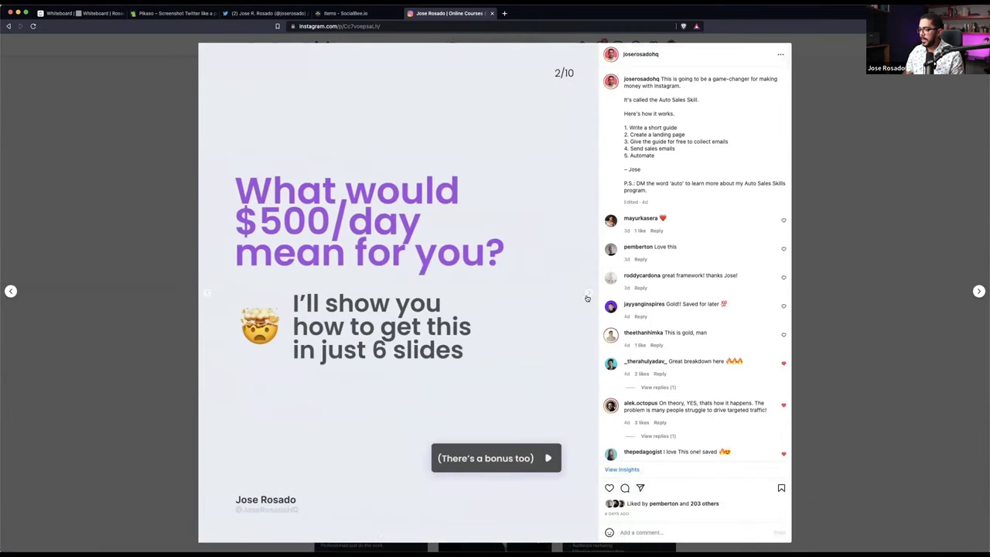
key(Left)
Step: On the ClickUp whiteboard, select the Captions card and its image thumbnail
key(super+1)
click(567, 265)
scroll(567, 266, right, 2)
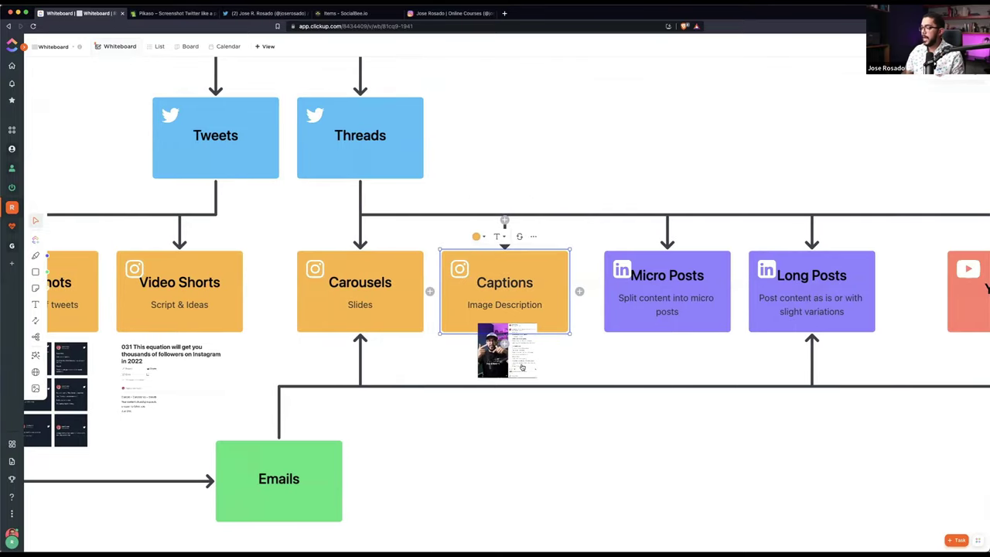
click(522, 439)
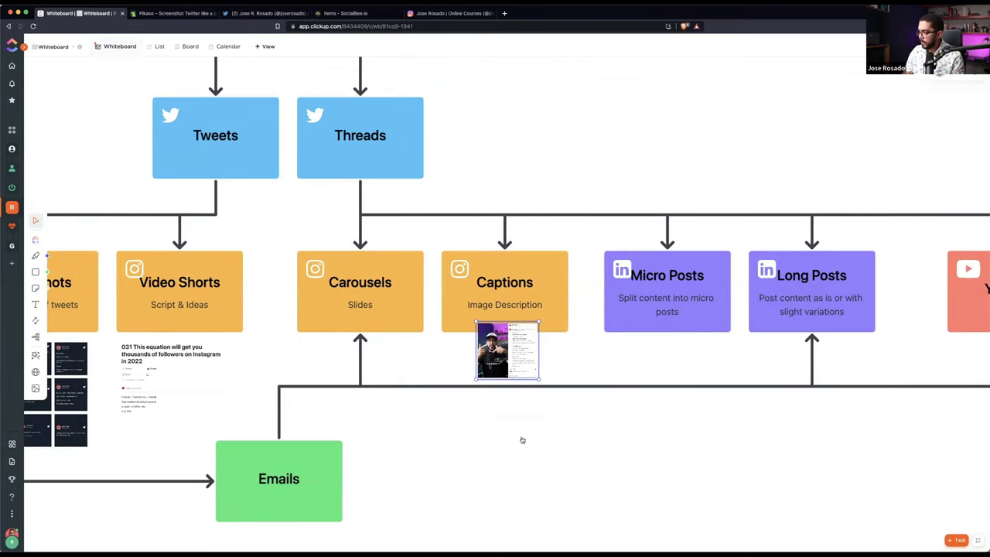
click(511, 364)
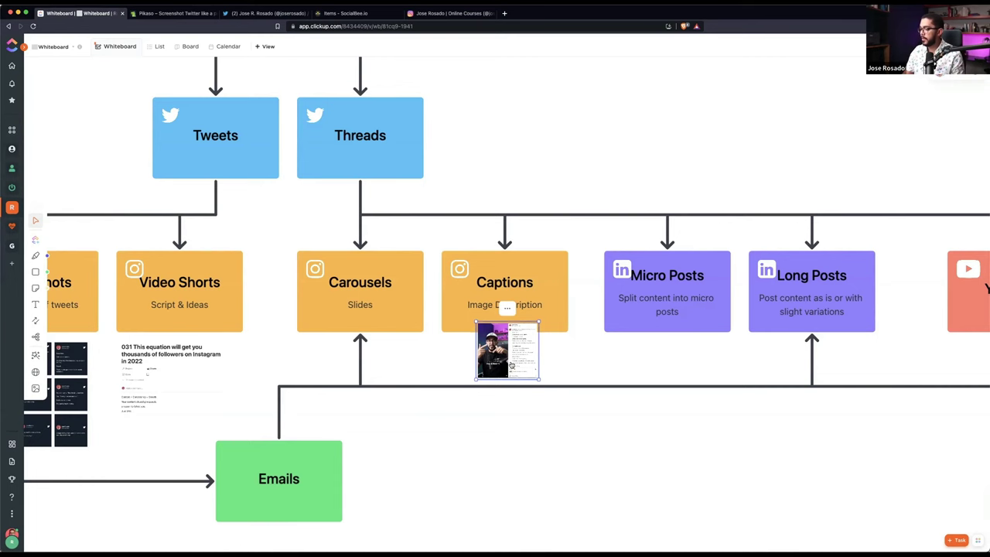
Step: Highlight the carousel post's caption and the words 'Auto Sales' within it
click(450, 14)
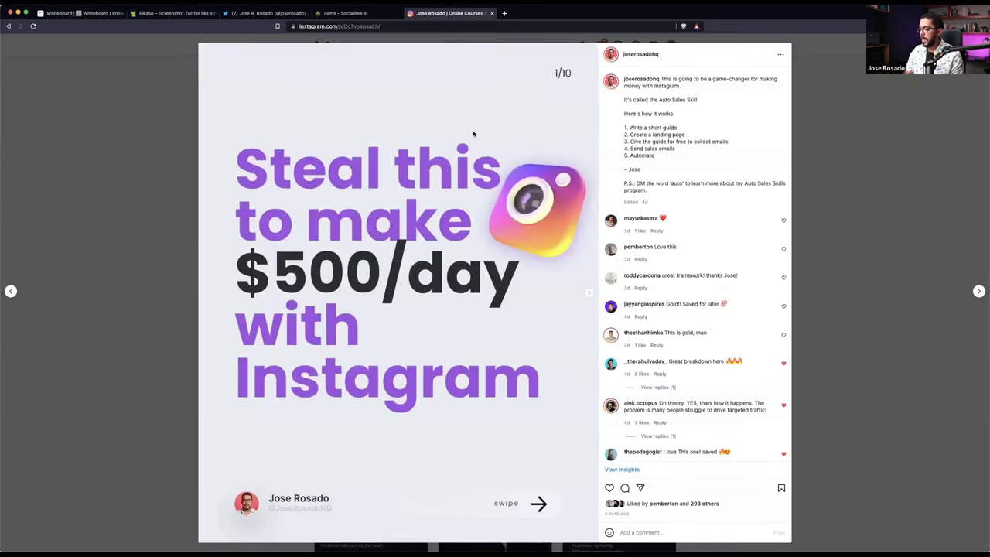
drag(660, 171, 660, 79)
click(707, 81)
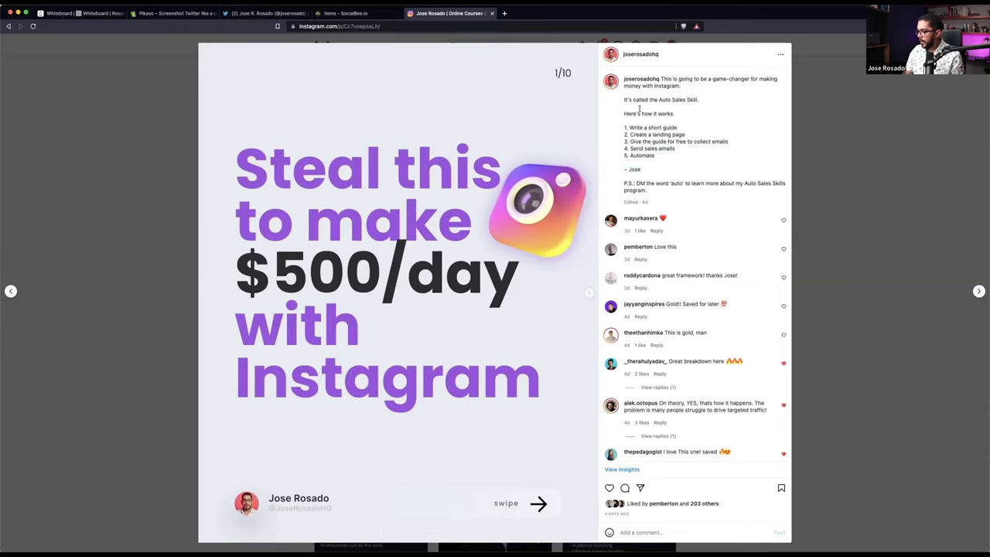
drag(659, 101, 687, 101)
click(681, 101)
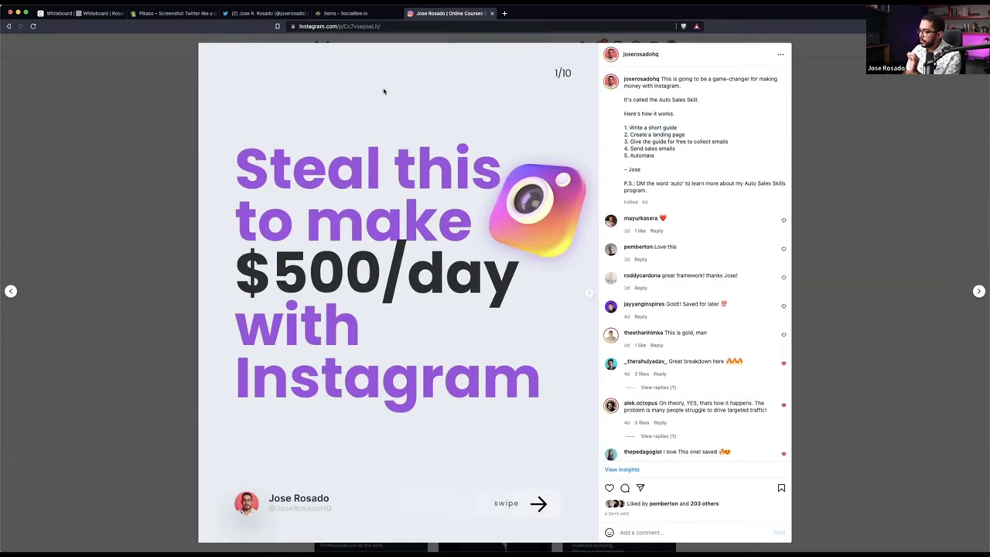
click(99, 13)
scroll(232, 154, right, 5)
click(235, 155)
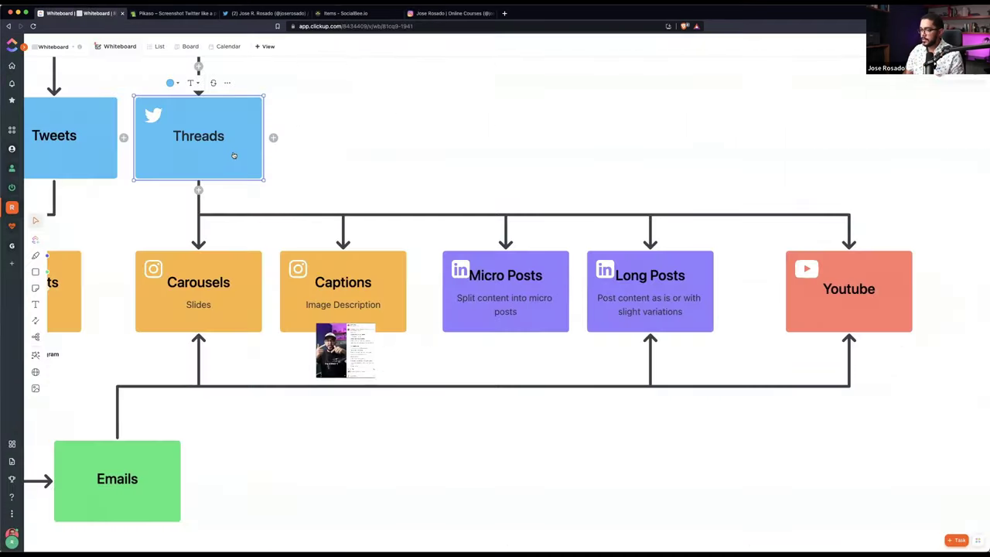
click(521, 311)
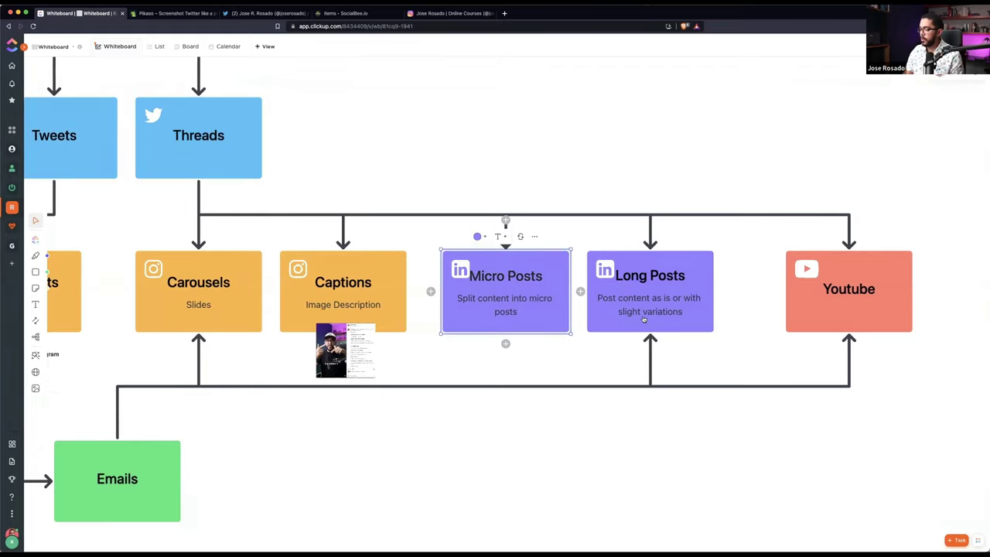
scroll(464, 137, right, 4)
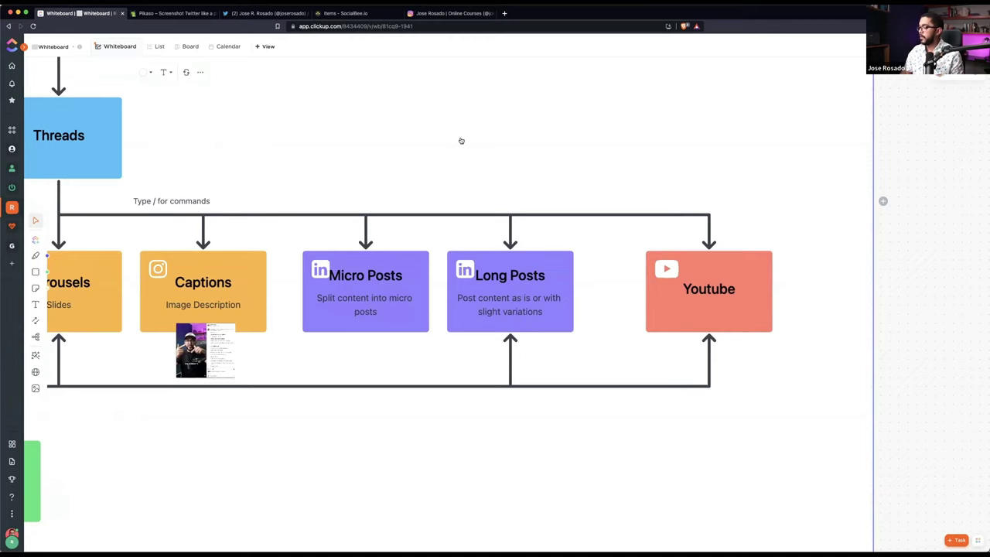
click(688, 262)
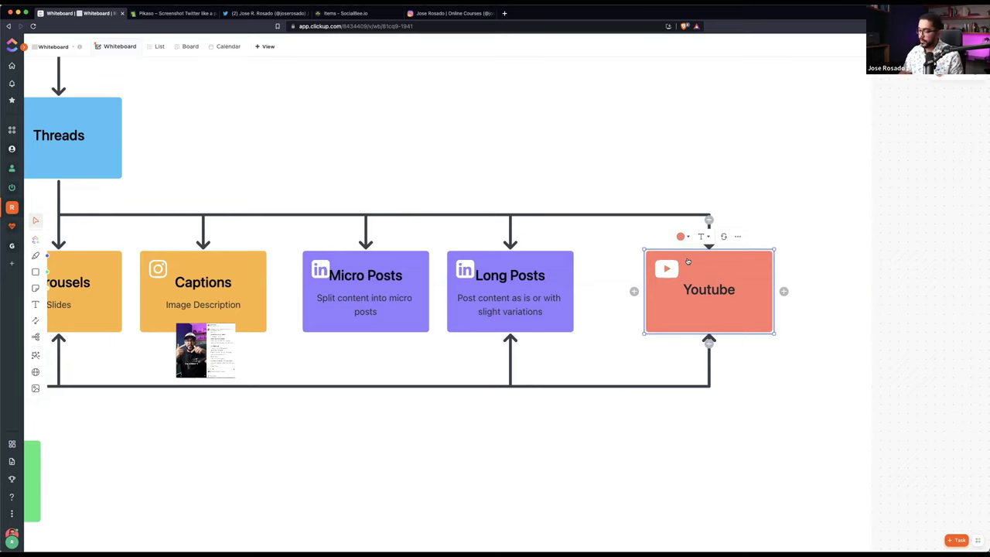
scroll(687, 261, down, 2)
scroll(687, 261, down, 5)
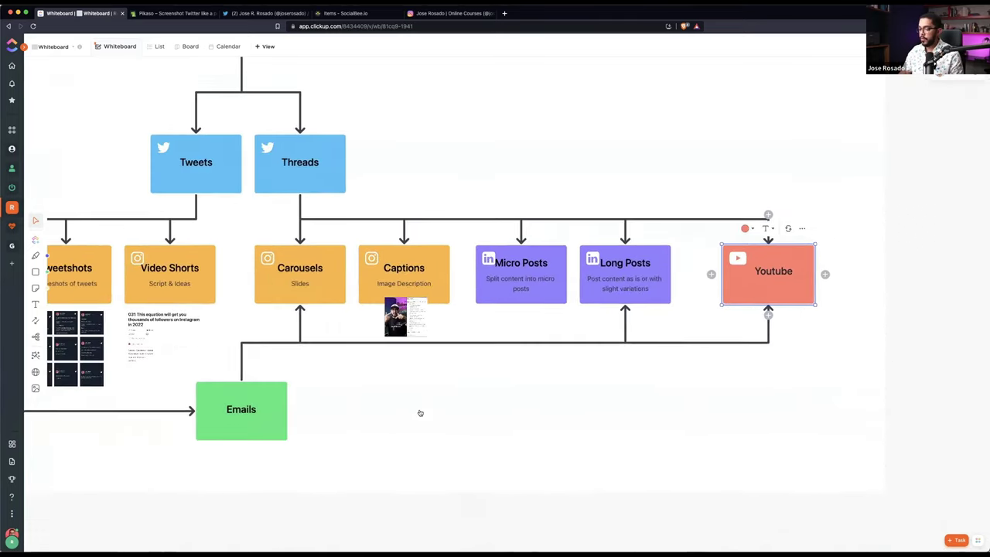
Step: Zoom out to fit the full Twitter-to-Emails flowchart and select the board frame
scroll(405, 464, down, 2)
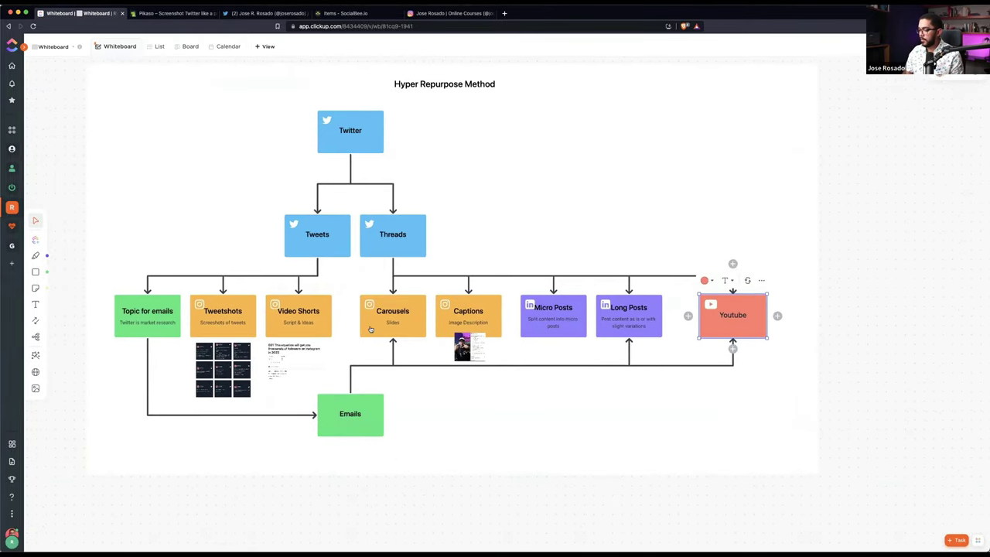
click(642, 238)
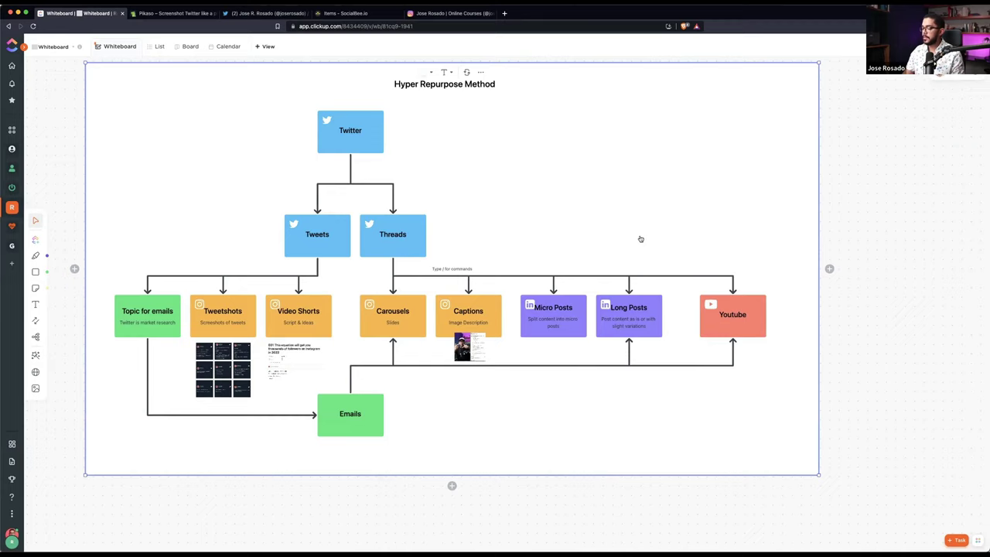